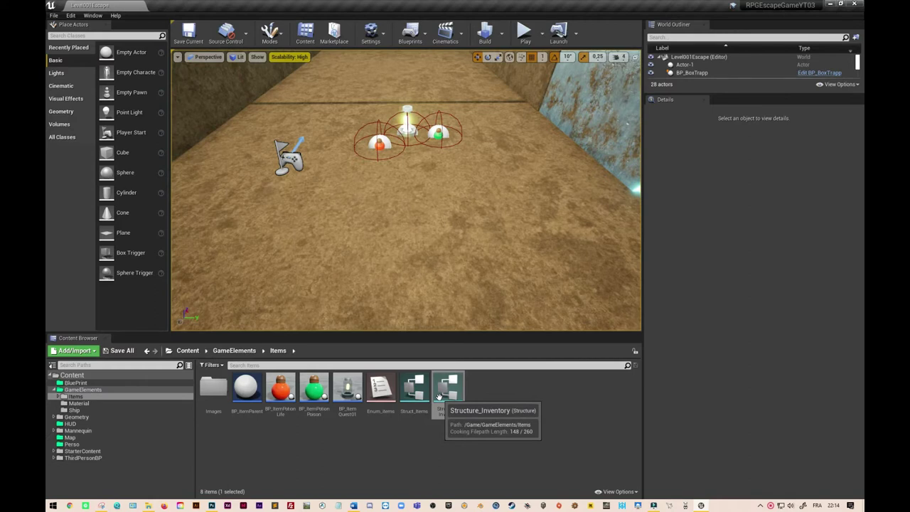
Add an Integer field named NumberItem to Structure_Inventory, save it, and return to the level editor
click(453, 395)
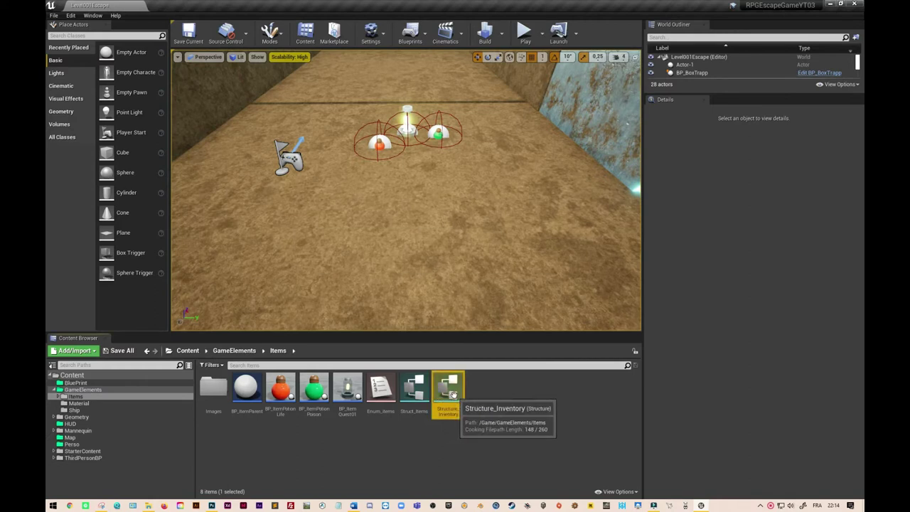
double_click(453, 394)
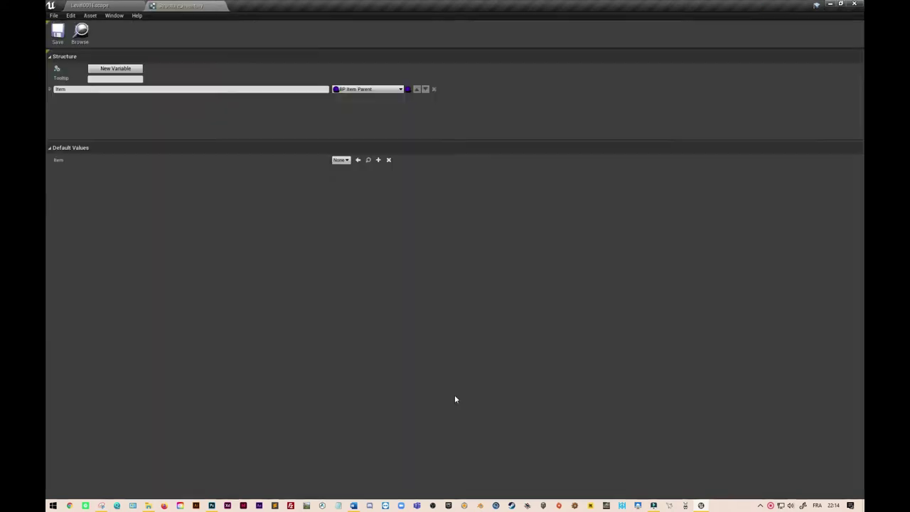
click(116, 68)
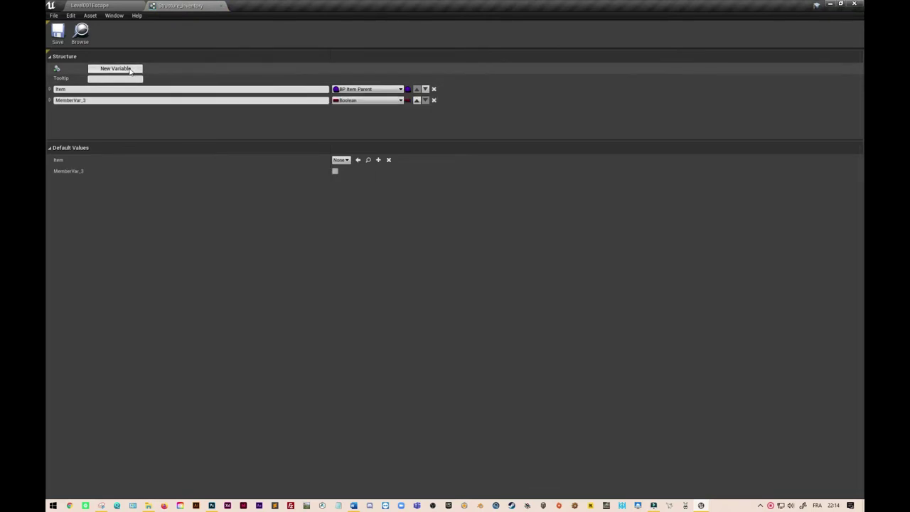
click(398, 100)
click(297, 139)
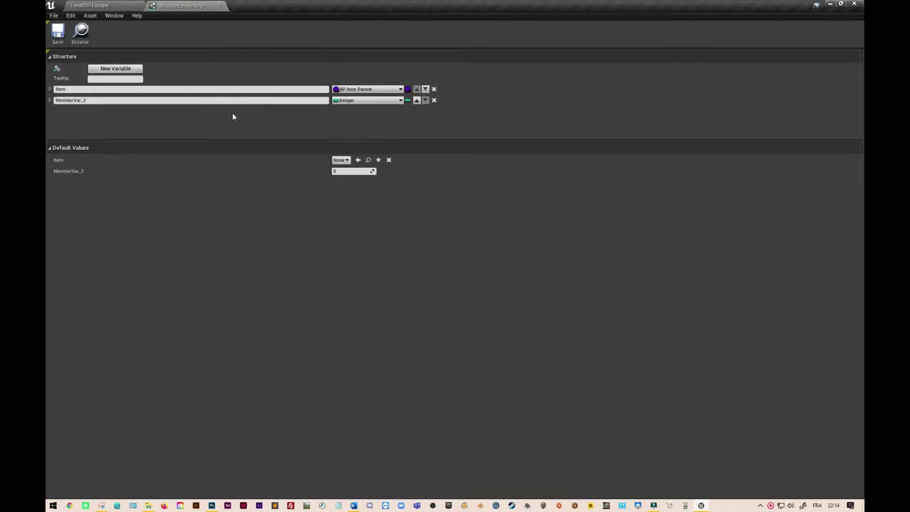
click(92, 99)
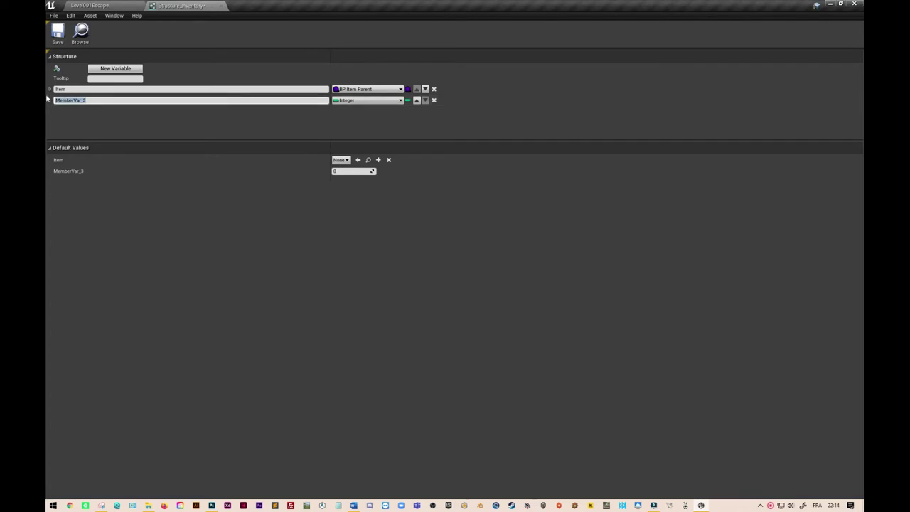
text(NumberItem)
click(206, 125)
click(59, 42)
click(98, 6)
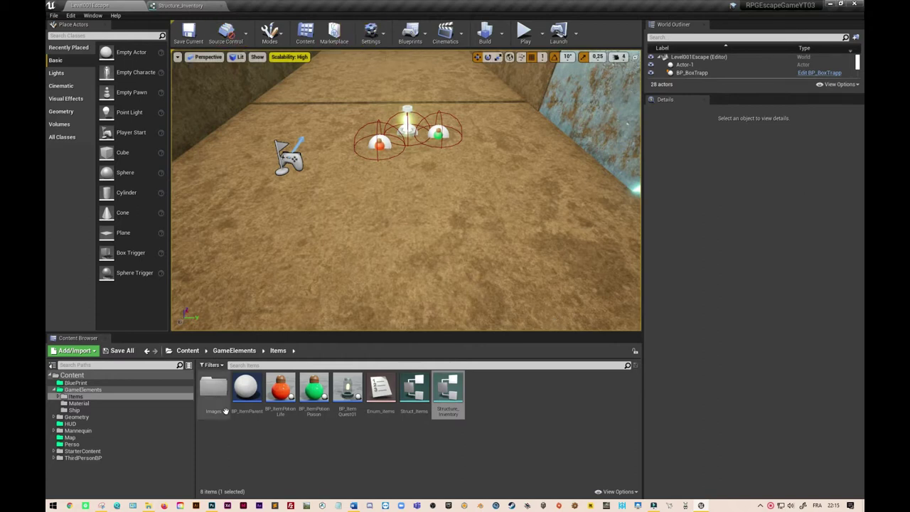
Open the BP_Hero blueprint from the Perso folder and show its Load Inventory function
click(188, 351)
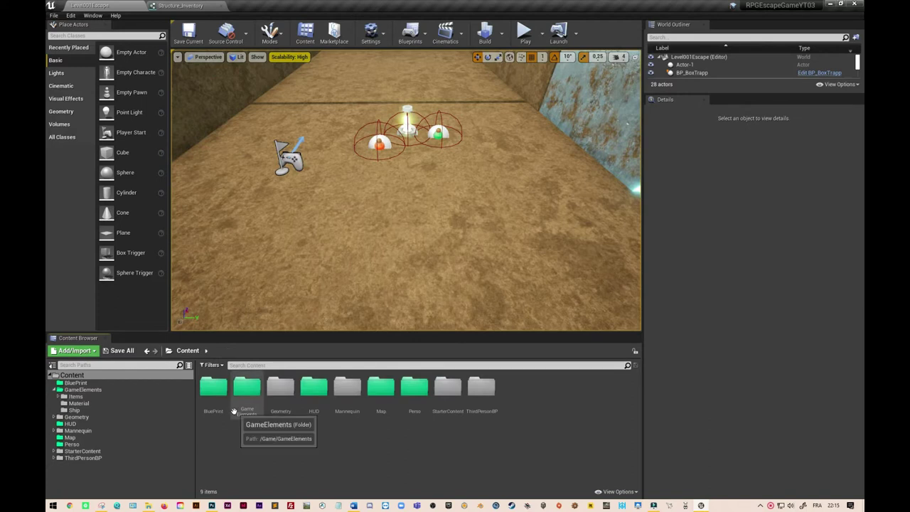
double_click(409, 395)
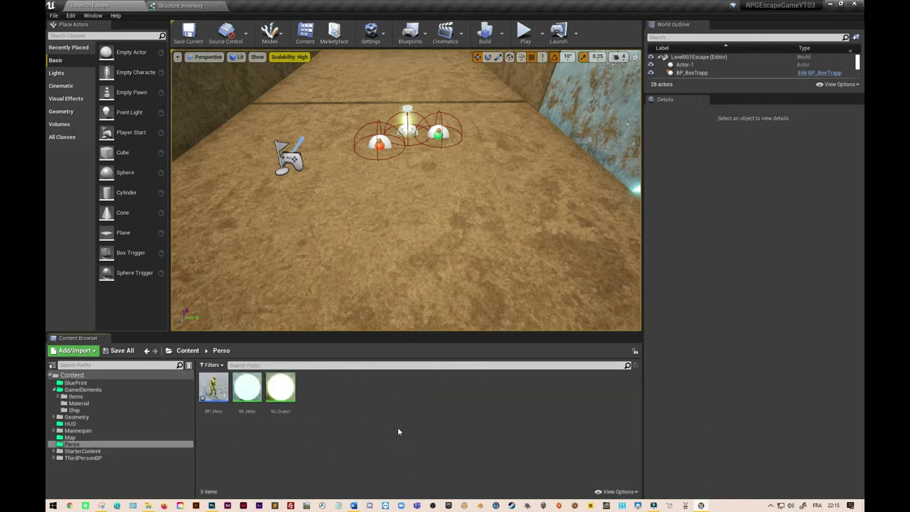
drag(220, 398, 303, 278)
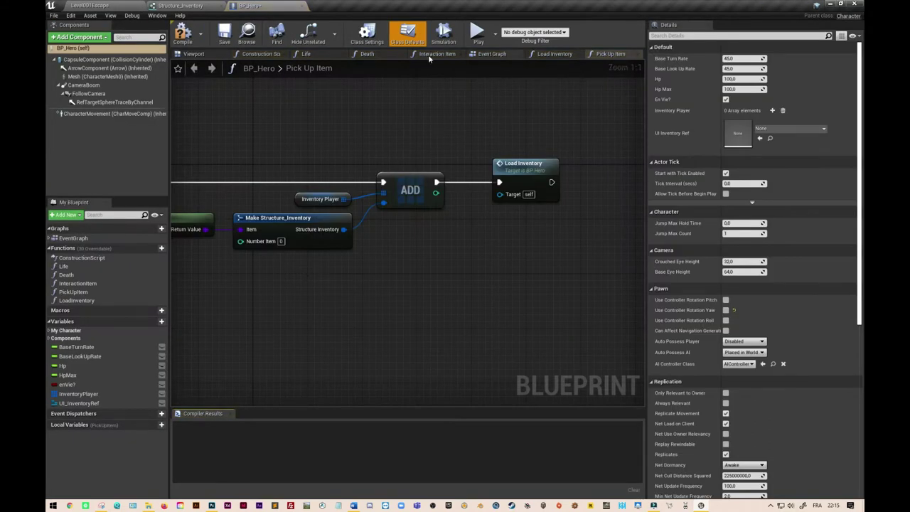
click(551, 54)
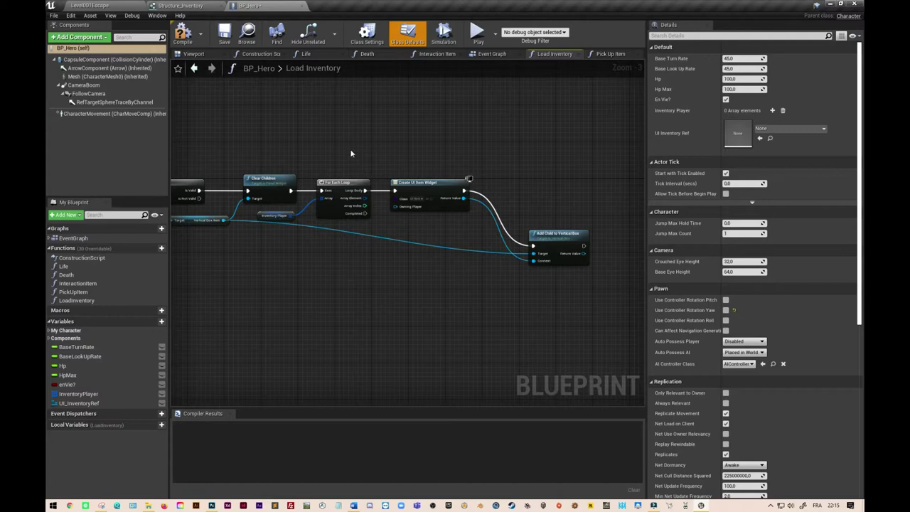
Move the Create UI Item Widget and Add Child to Vertical Box nodes to the right
scroll(398, 188, up, 1)
scroll(449, 231, up, 2)
right_drag(449, 231, 383, 248)
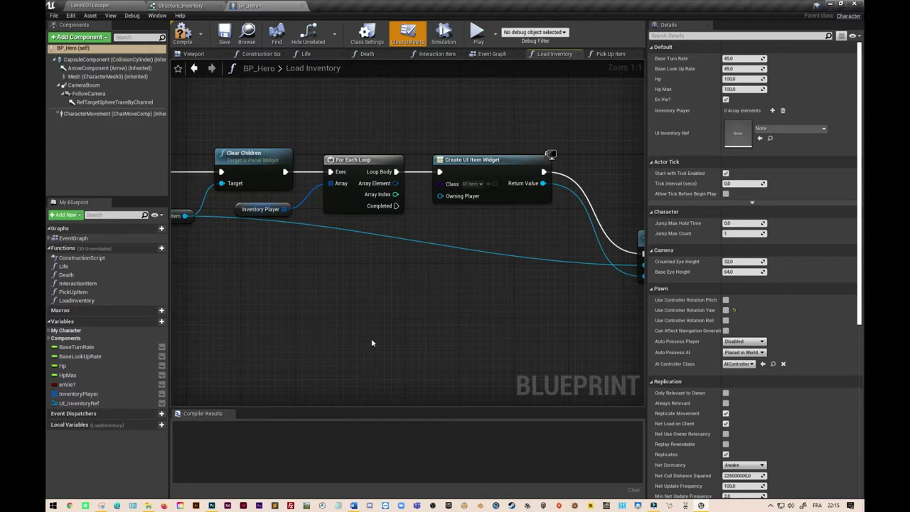
right_drag(522, 106, 382, 107)
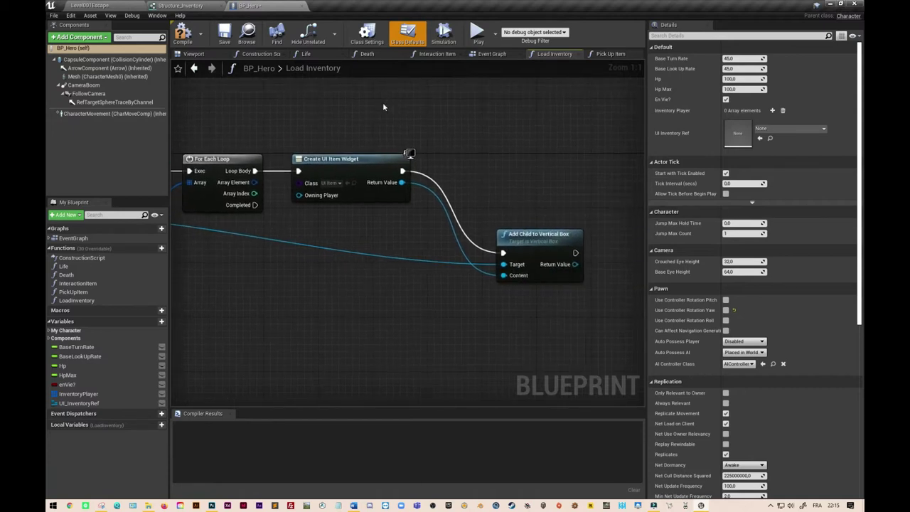
drag(363, 135, 559, 302)
drag(379, 168, 502, 166)
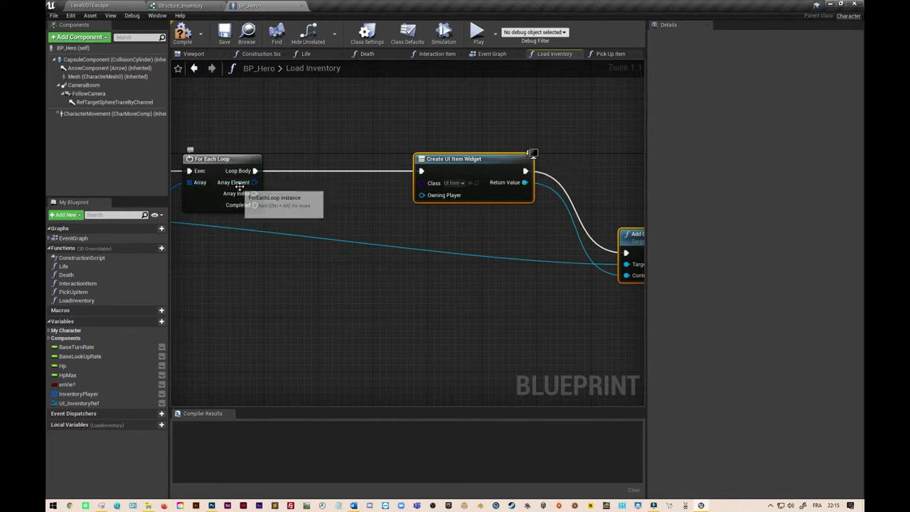
Add a Break Structure_Inventory node off the loop's Array Element pin
drag(253, 183, 292, 183)
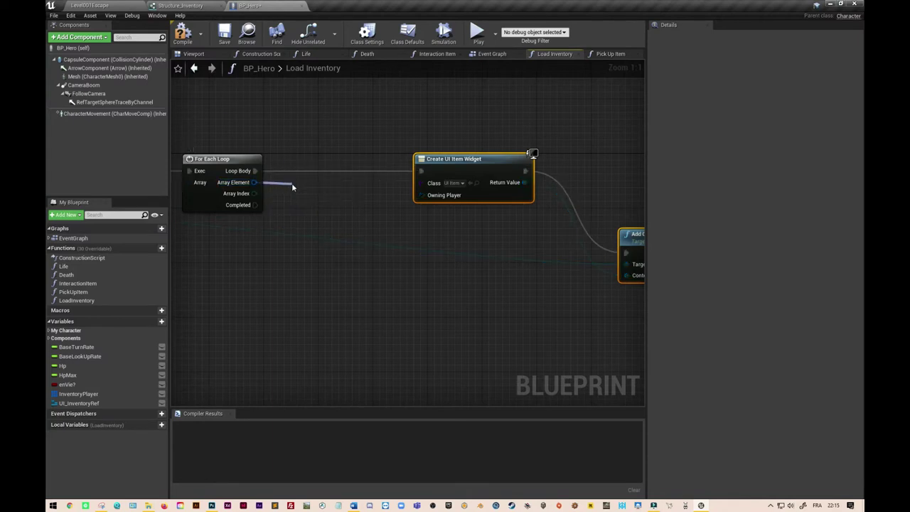
text(brea)
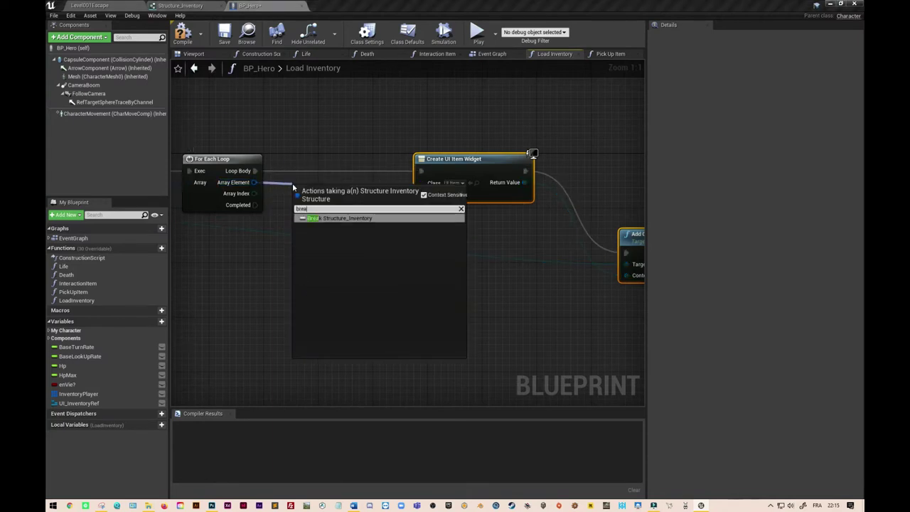
click(339, 218)
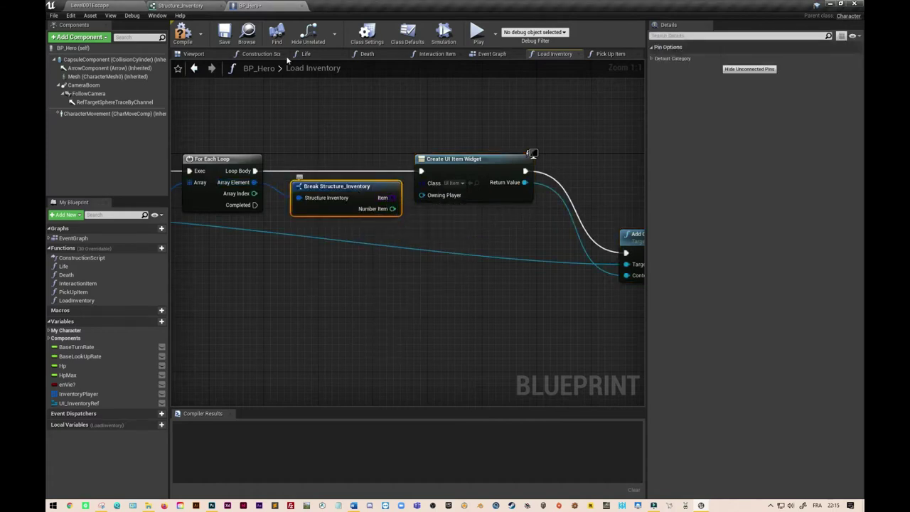
click(193, 8)
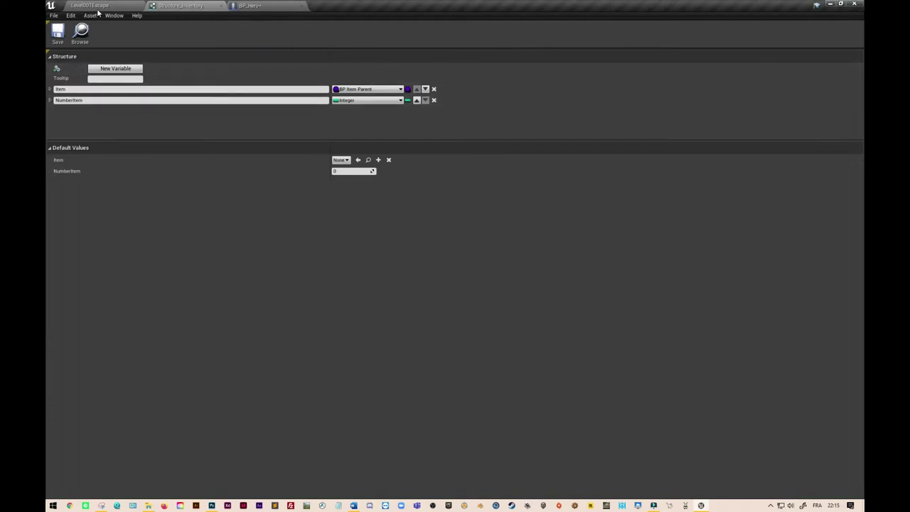
click(269, 6)
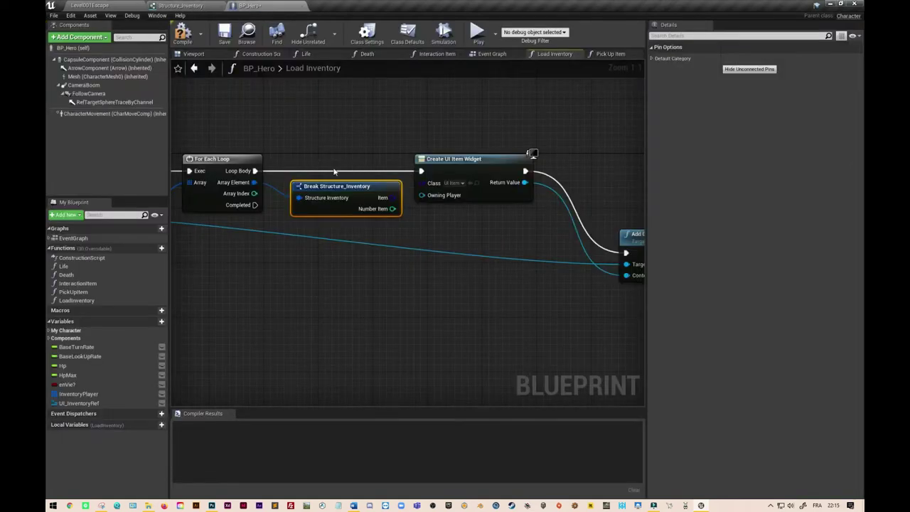
Move the Create UI Item Widget and Add Child nodes further right to space the graph
mouse_move(221, 134)
right_down()
mouse_move(349, 121)
mouse_move(231, 138)
right_up()
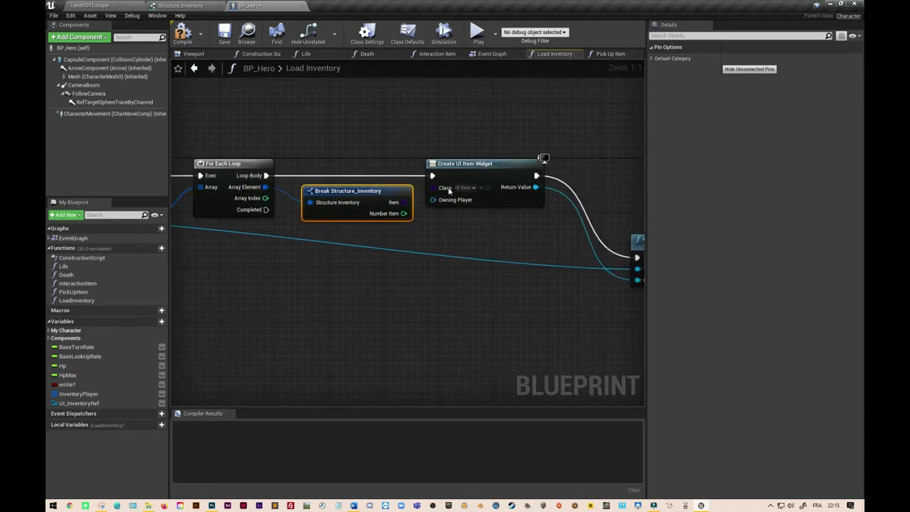
right_drag(476, 127, 366, 118)
drag(366, 118, 586, 298)
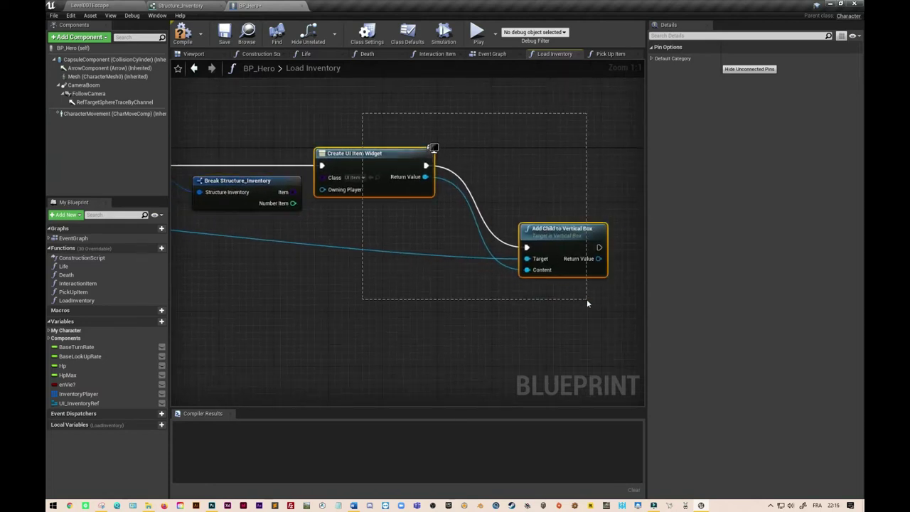
drag(403, 150, 550, 152)
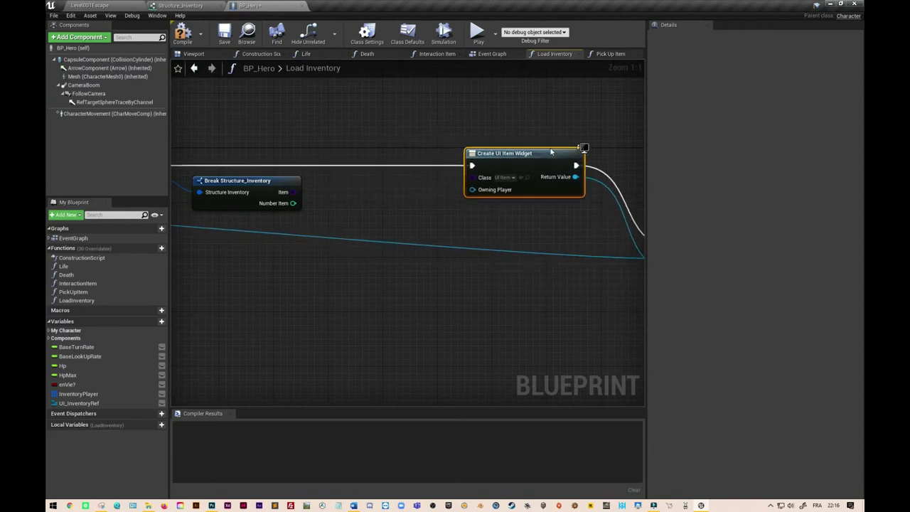
right_drag(423, 128, 405, 108)
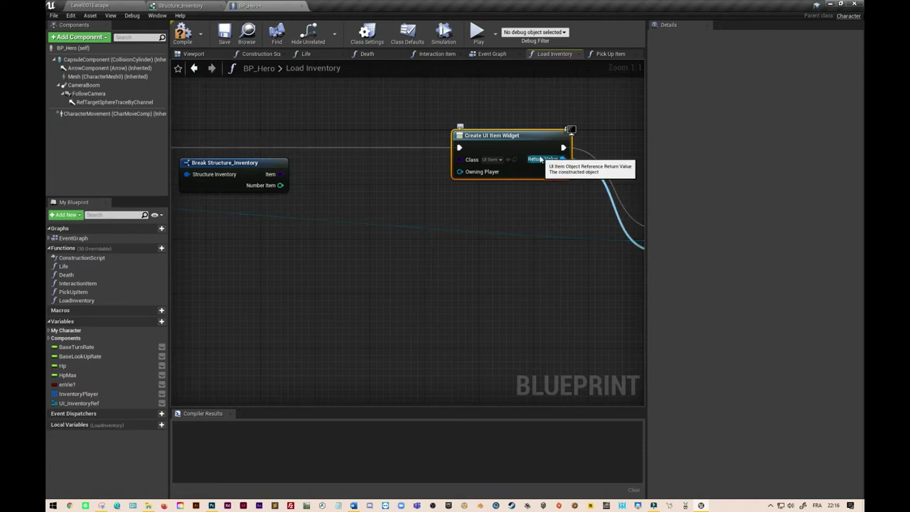
Open the UI_Item widget blueprint from the HUD folder and add a variable named ItemClassRef
click(113, 6)
click(188, 350)
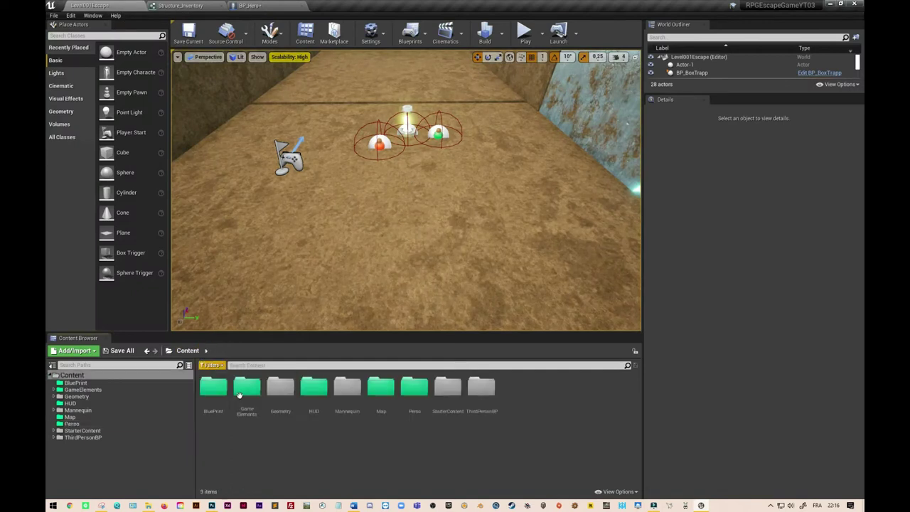
double_click(311, 393)
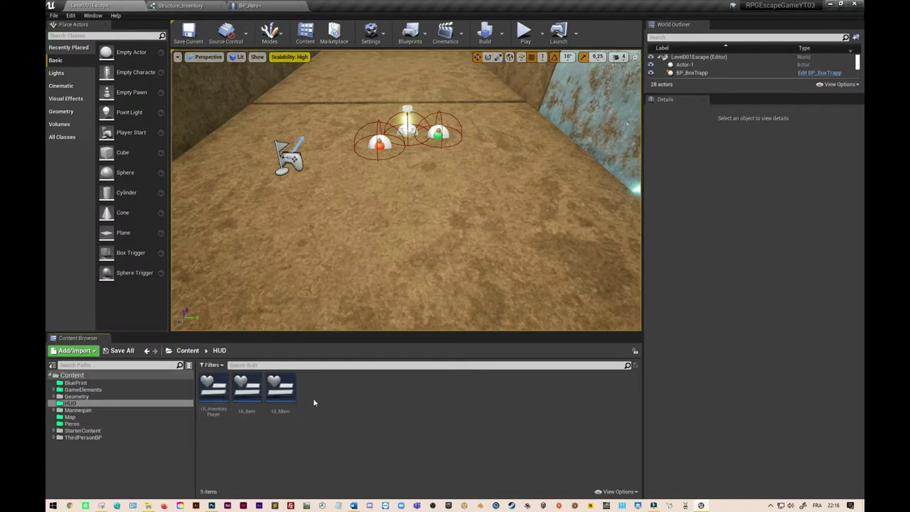
double_click(257, 398)
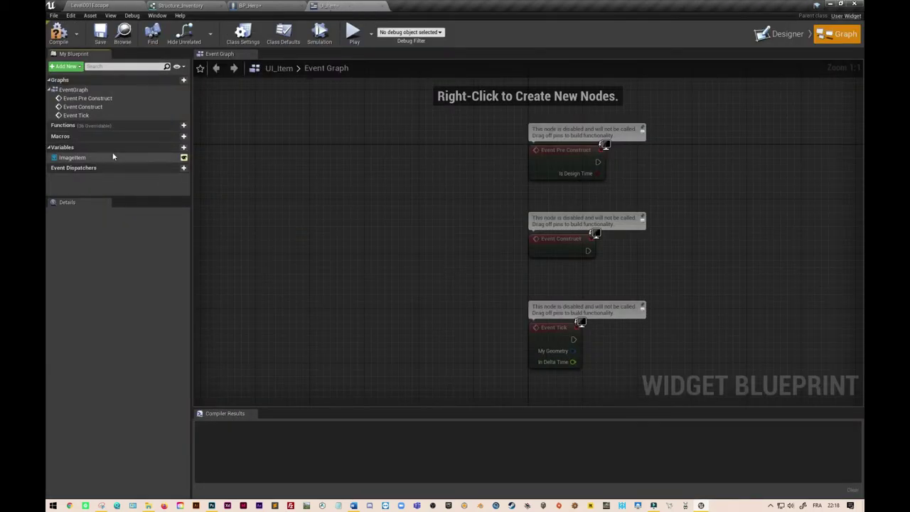
click(167, 147)
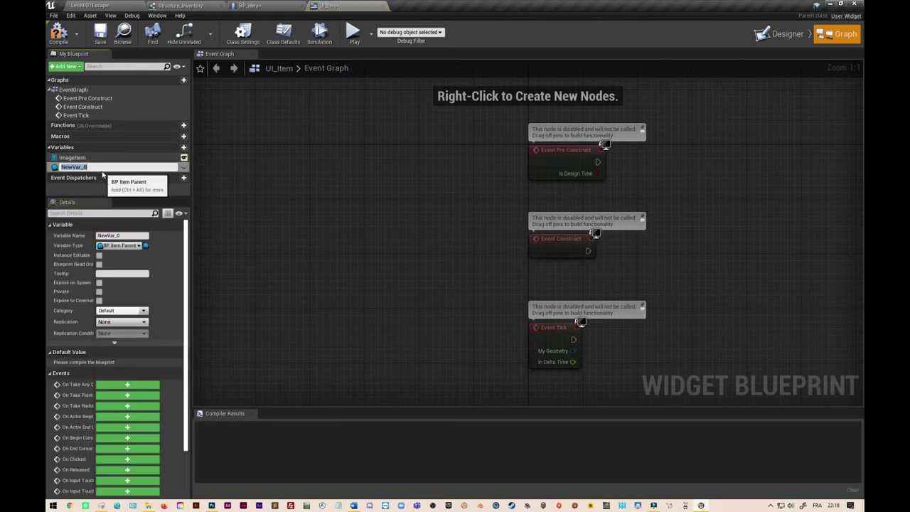
text(ItemClassRef)
key(Return)
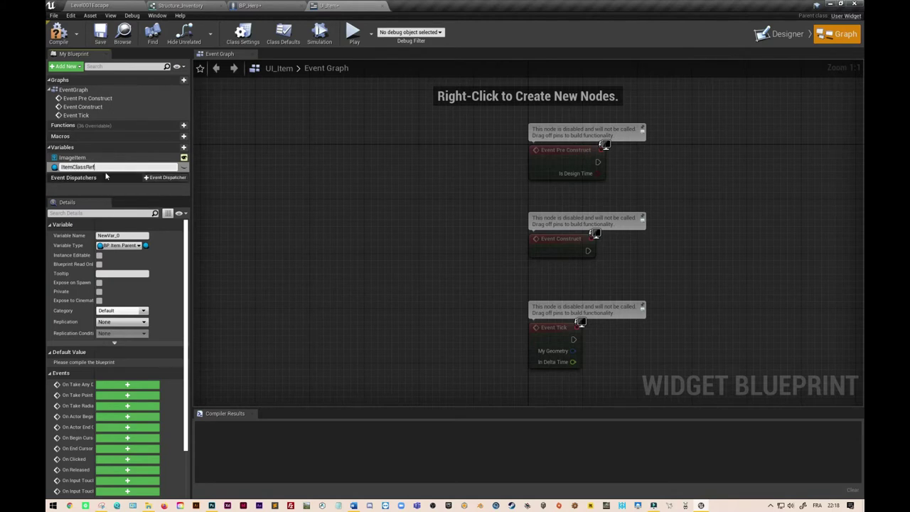
Make ItemClassRef a BP Item Parent class reference, then compile and save UI_Item
click(139, 246)
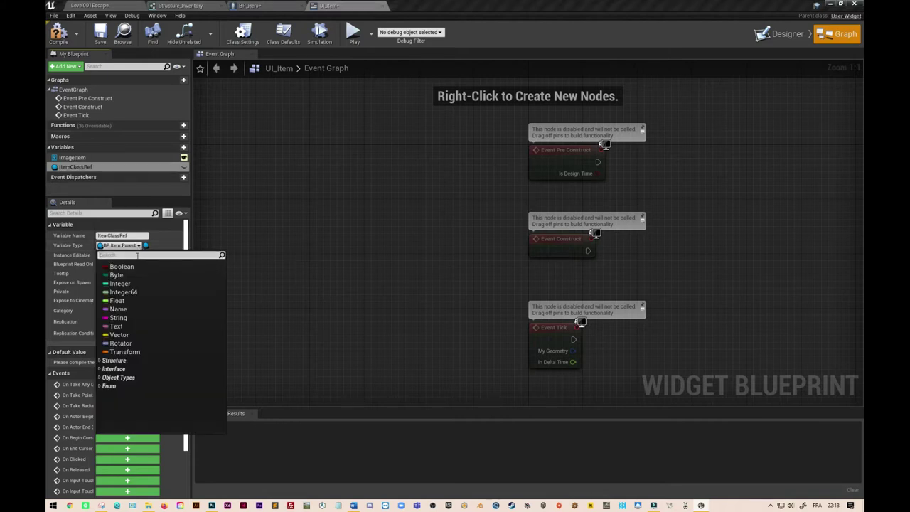
text(bp_)
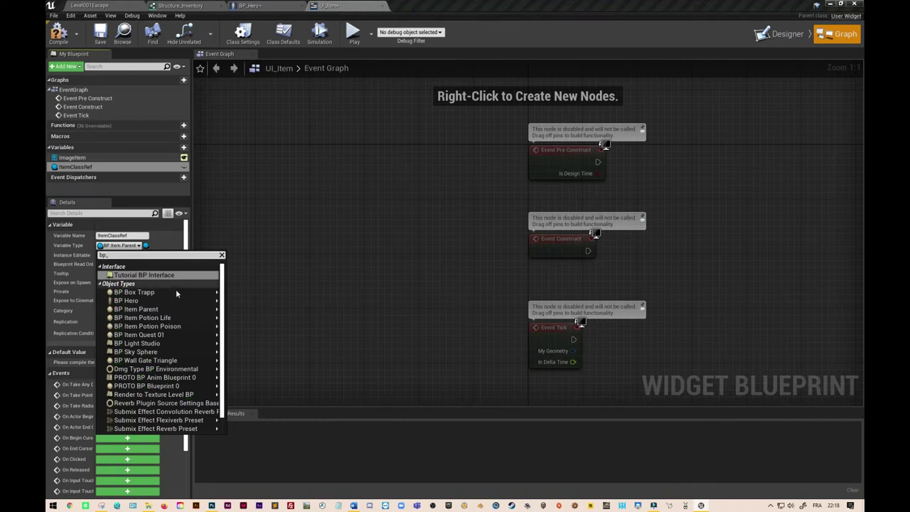
mouse_move(172, 309)
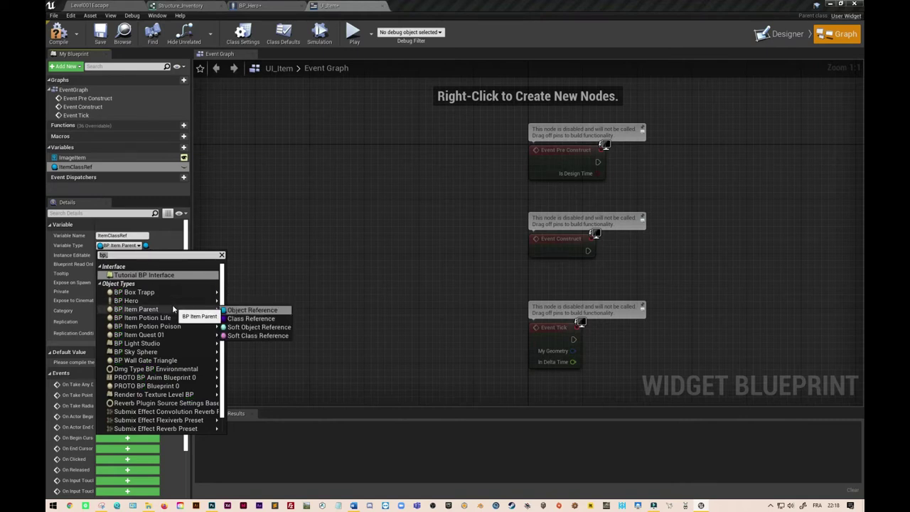
click(251, 319)
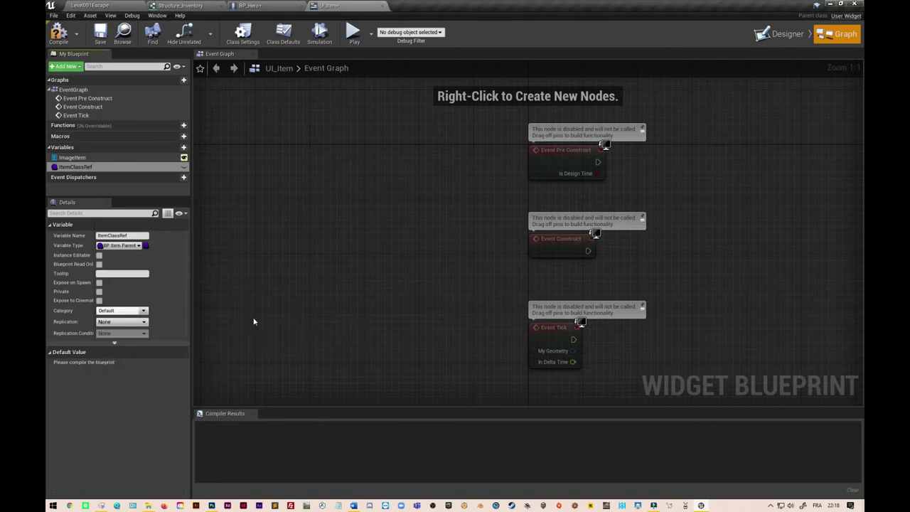
click(58, 32)
click(100, 32)
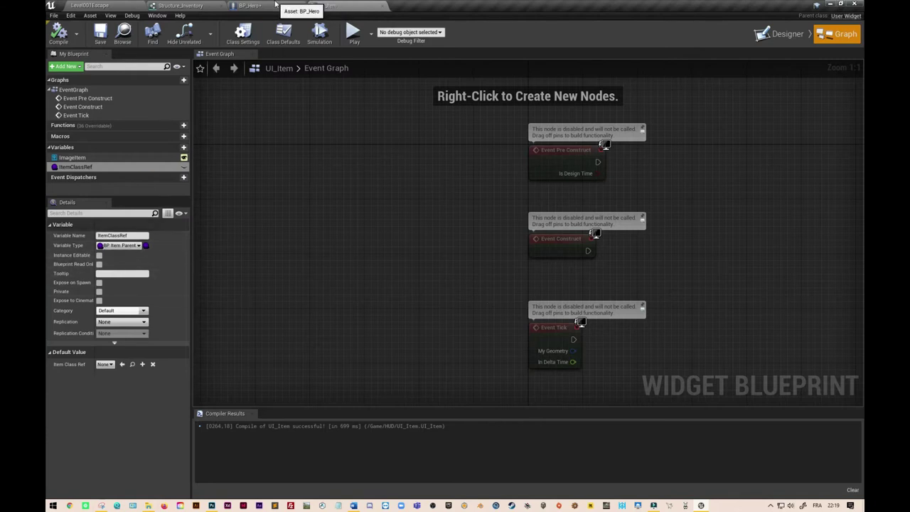
Set ItemClassRef to Instance Editable and Expose on Spawn, then compile and save UI_Item
click(299, 6)
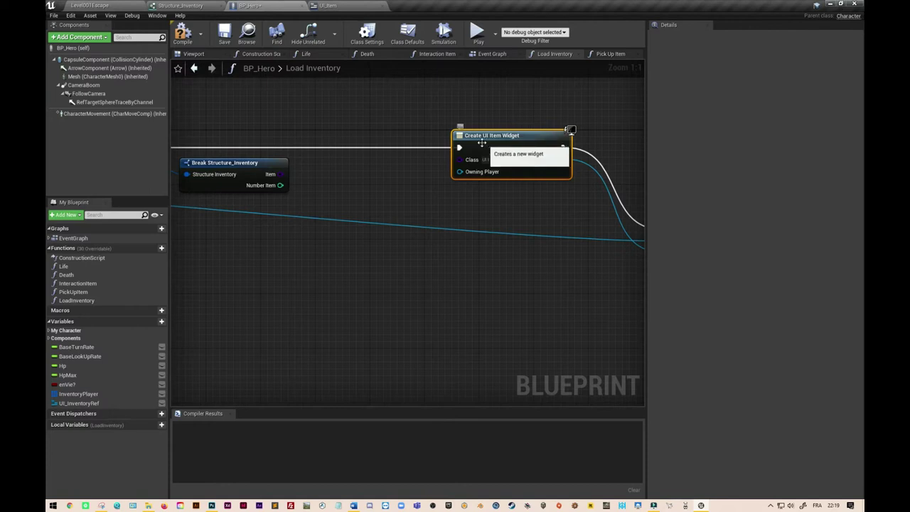
click(345, 13)
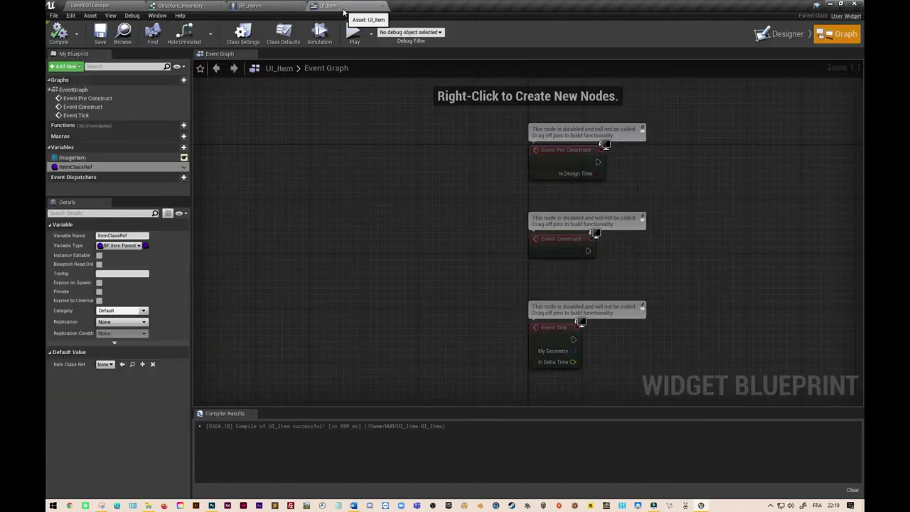
click(99, 255)
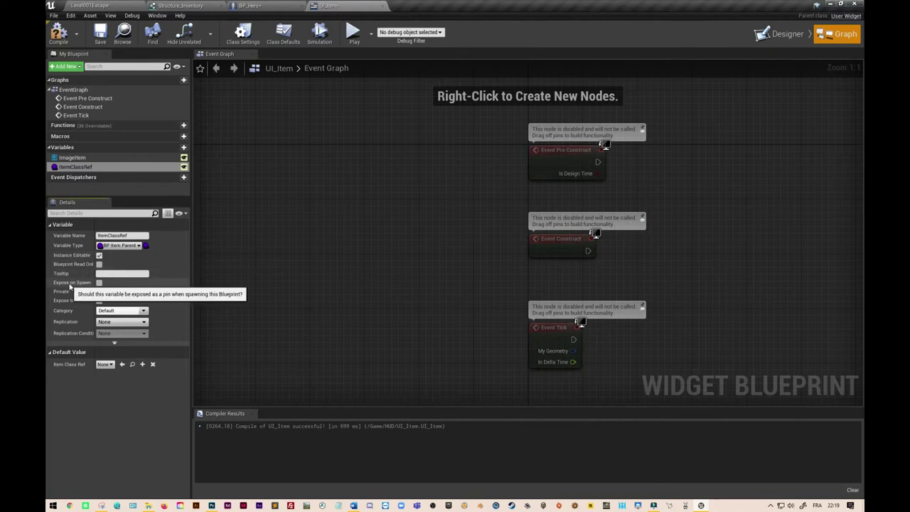
click(99, 283)
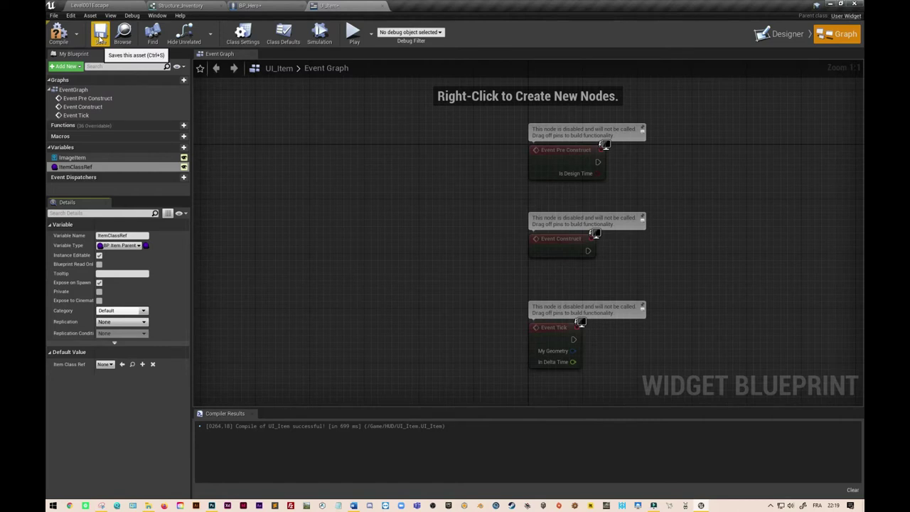
click(58, 33)
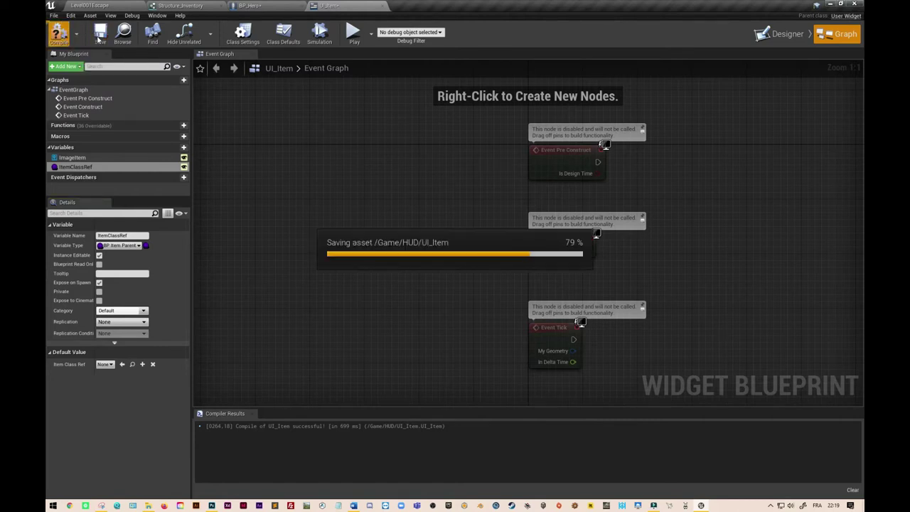
click(267, 6)
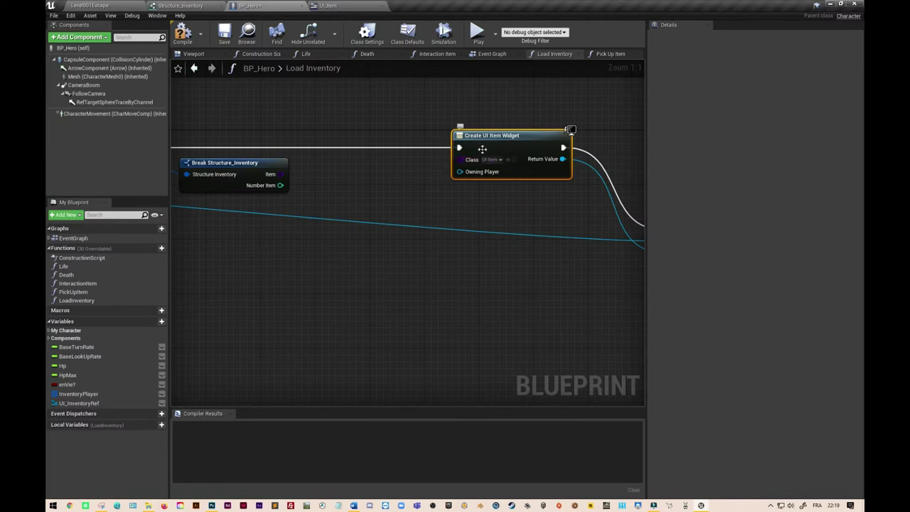
Refresh the Create UI Item Widget node so it shows an Item Class Ref input pin
right_click(522, 170)
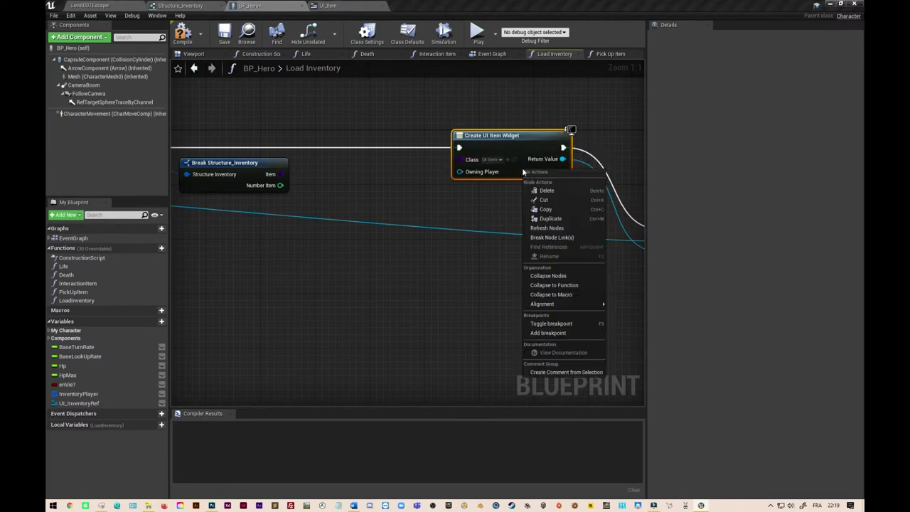
right_click(512, 145)
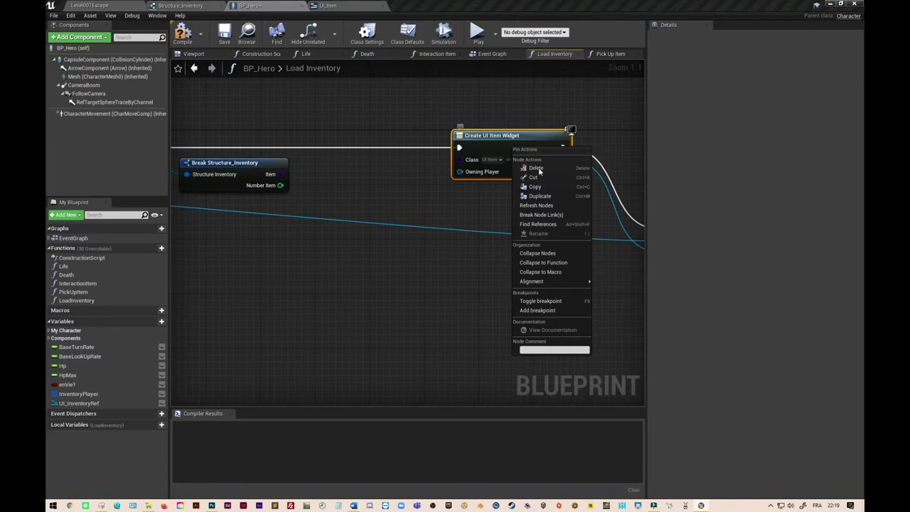
click(539, 204)
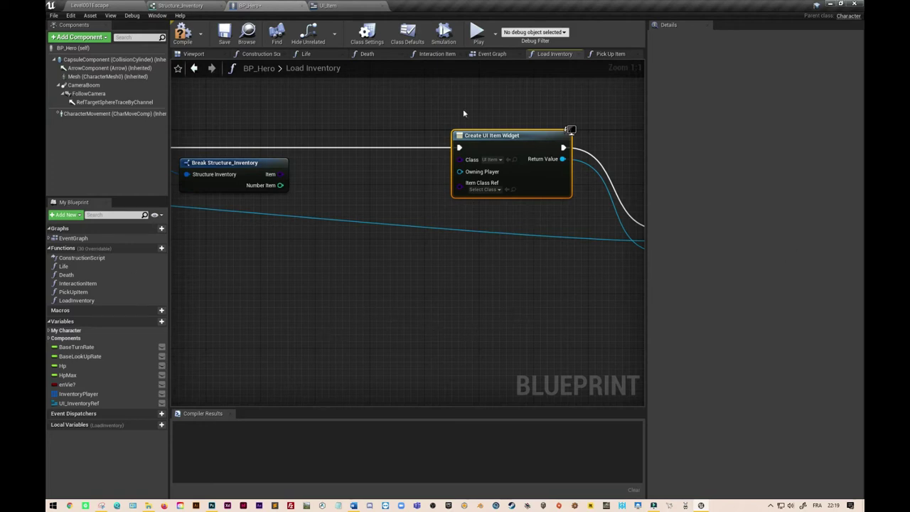
click(334, 7)
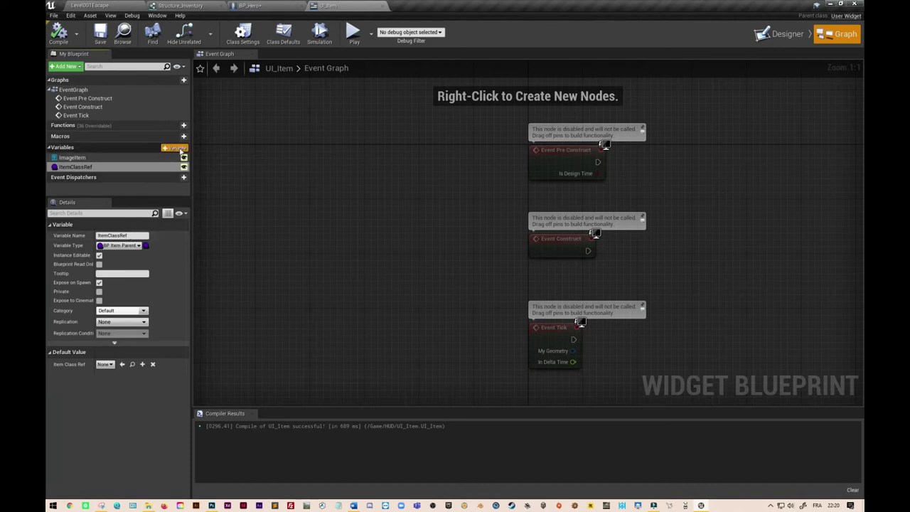
Add an Integer variable NumberItem to UI_Item, Instance Editable and Exposed on Spawn, then compile and save
click(179, 150)
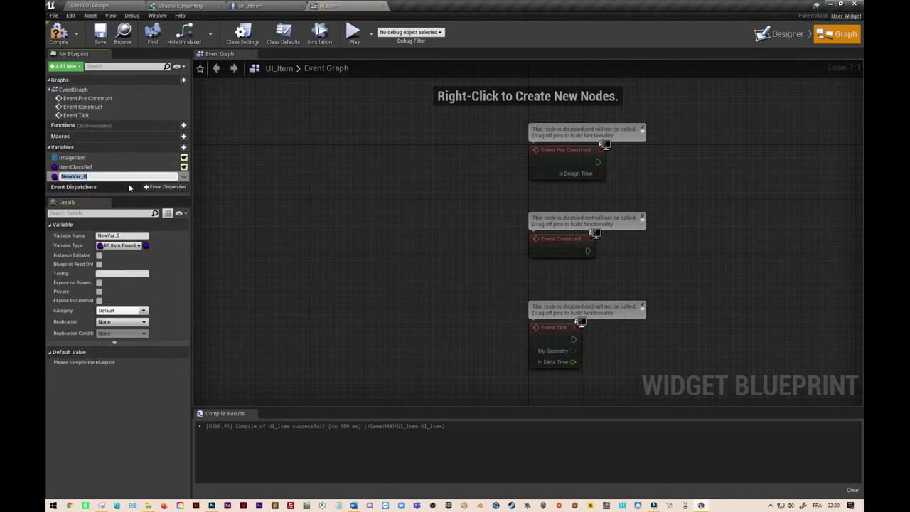
text(NumberItem)
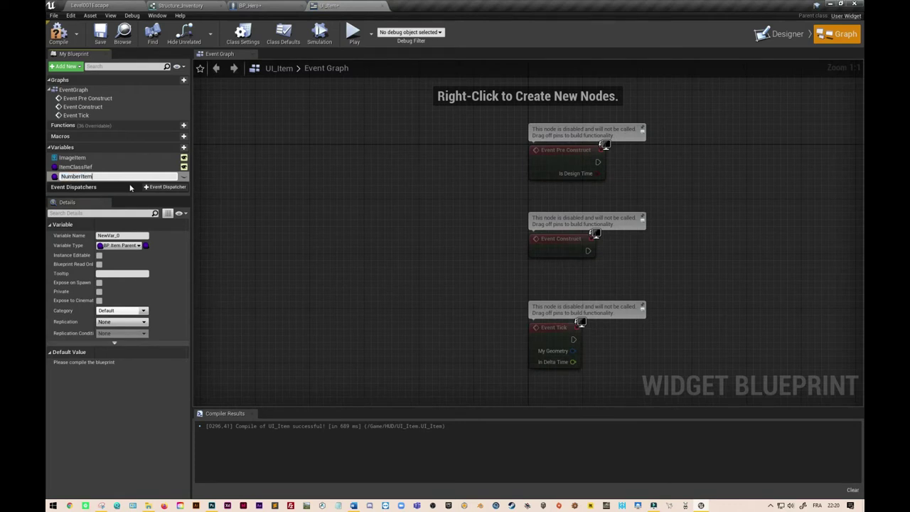
key(Return)
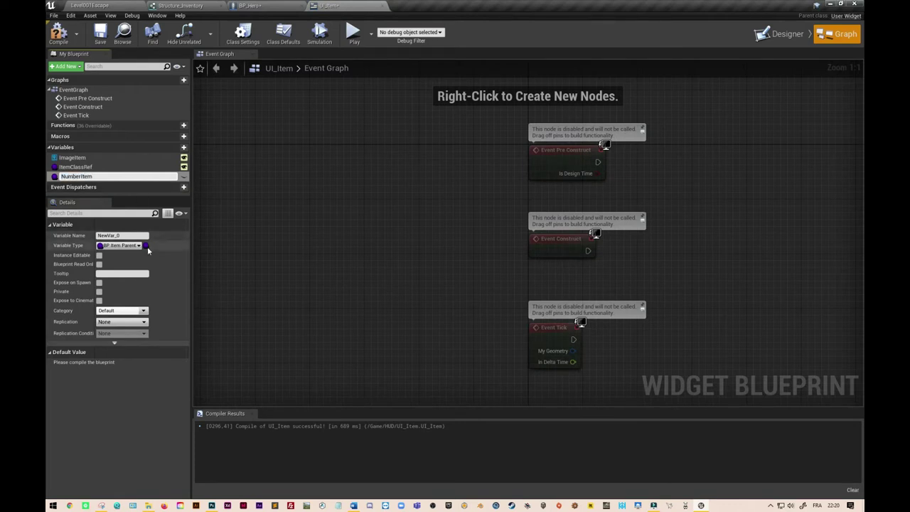
click(139, 245)
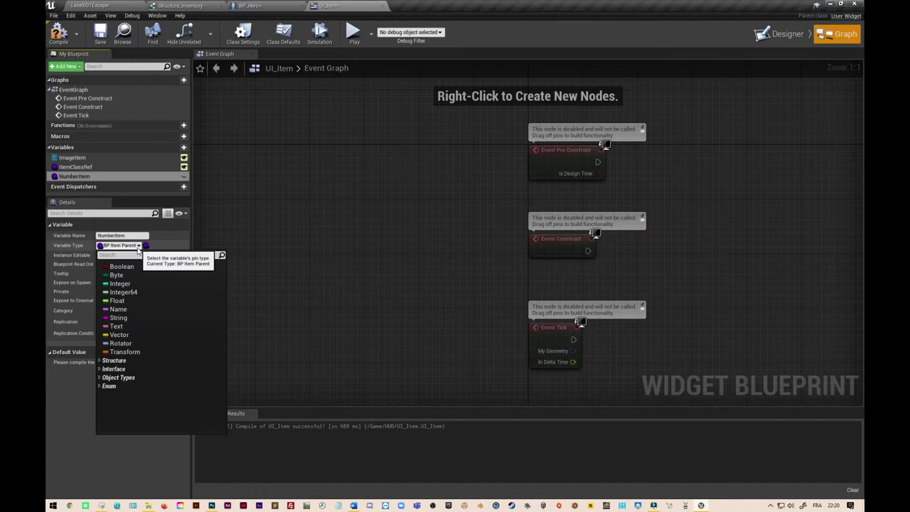
click(119, 283)
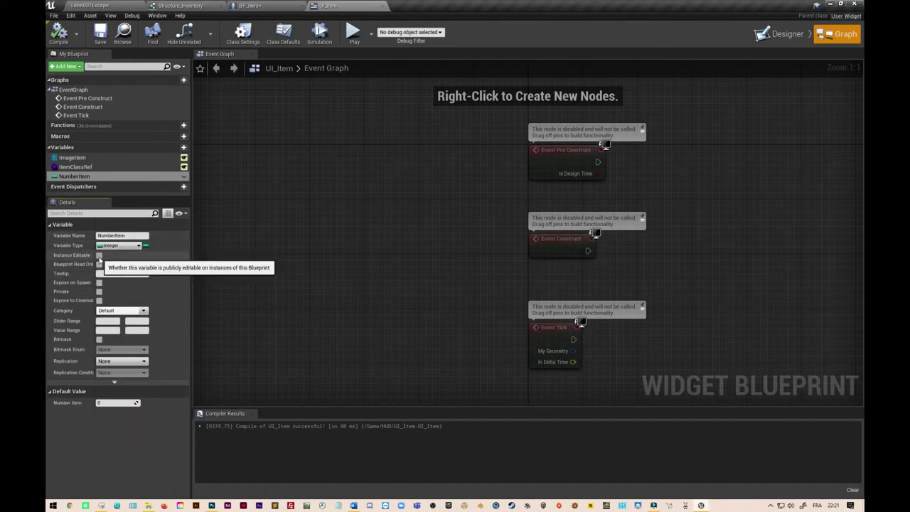
click(99, 256)
click(98, 282)
click(60, 37)
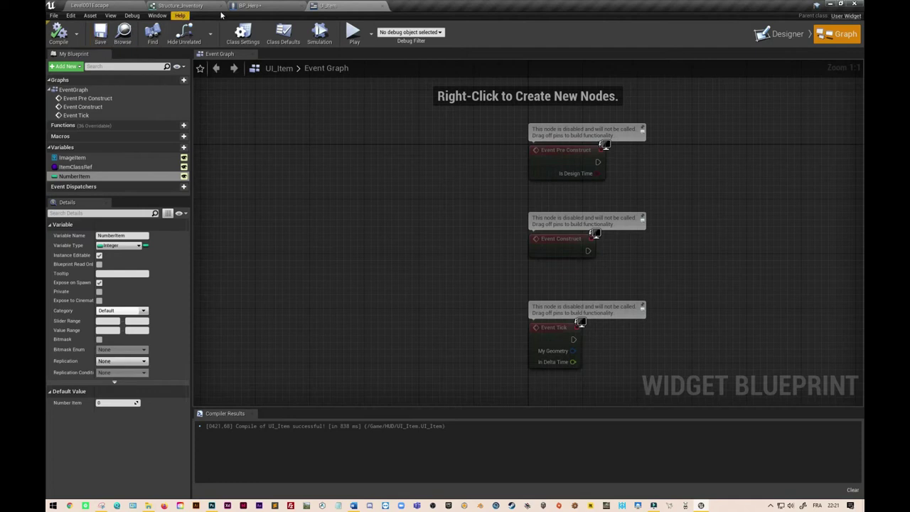
click(254, 7)
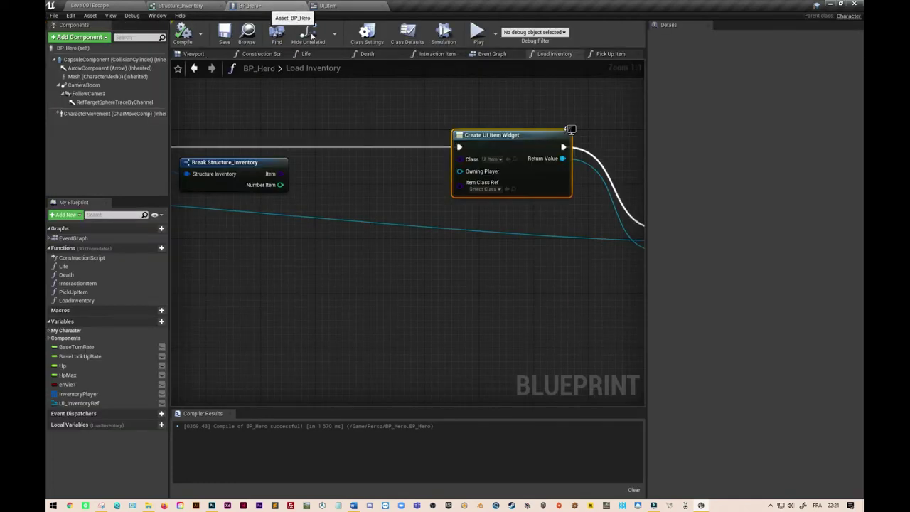
Refresh Create UI Item Widget, wire Item to Item Class Ref and Number Item to Number Item, and compile BP_Hero
right_click(516, 143)
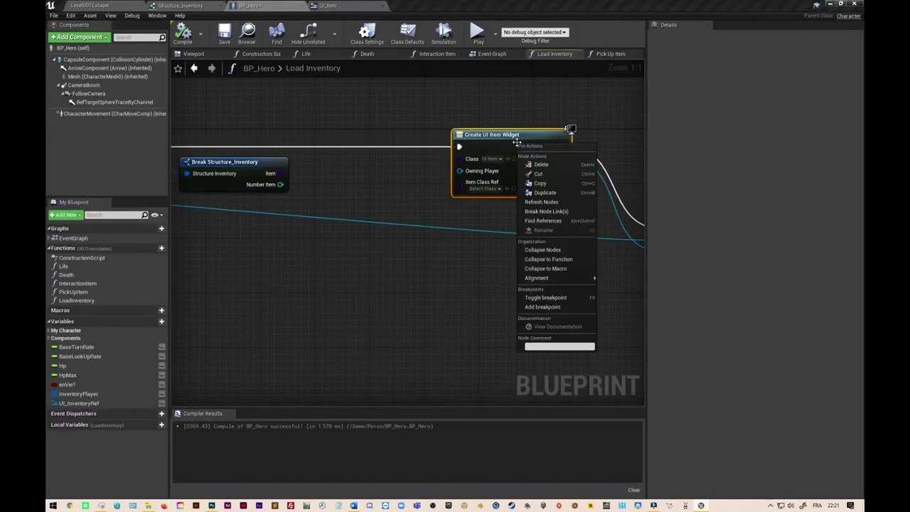
click(545, 203)
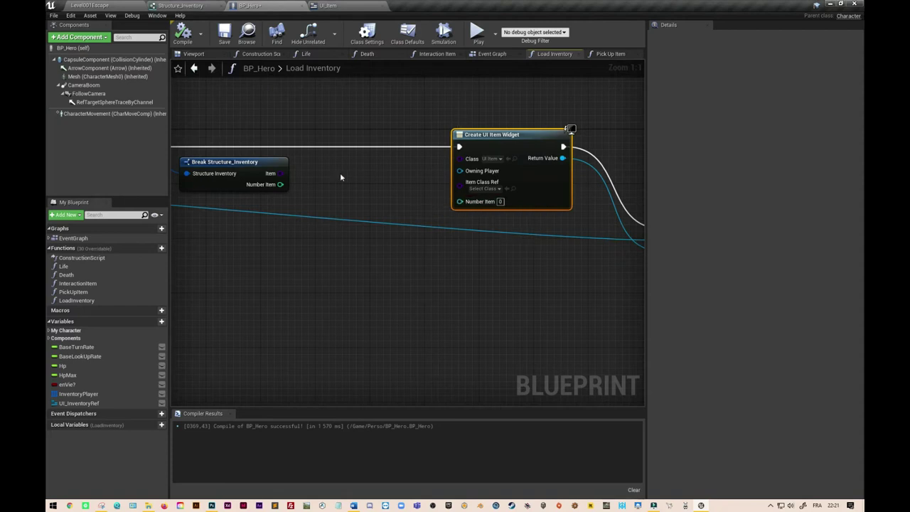
drag(281, 173, 459, 182)
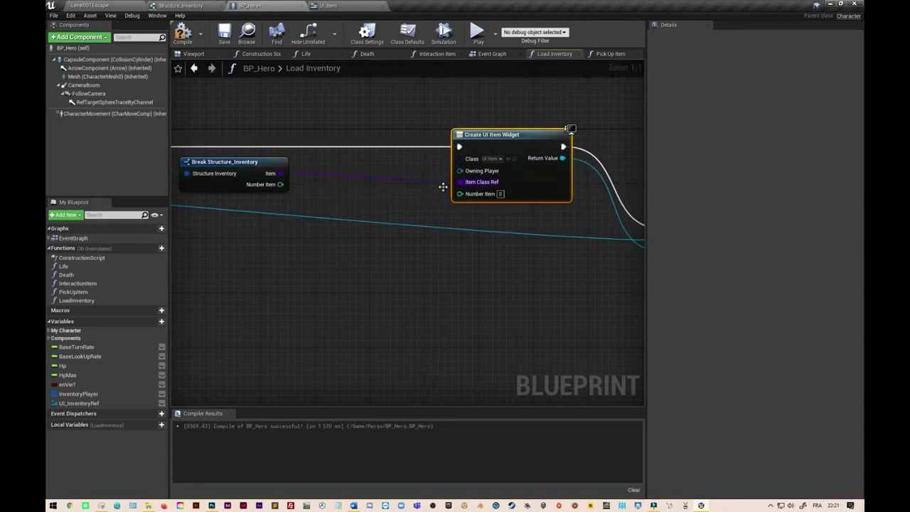
drag(280, 184, 478, 192)
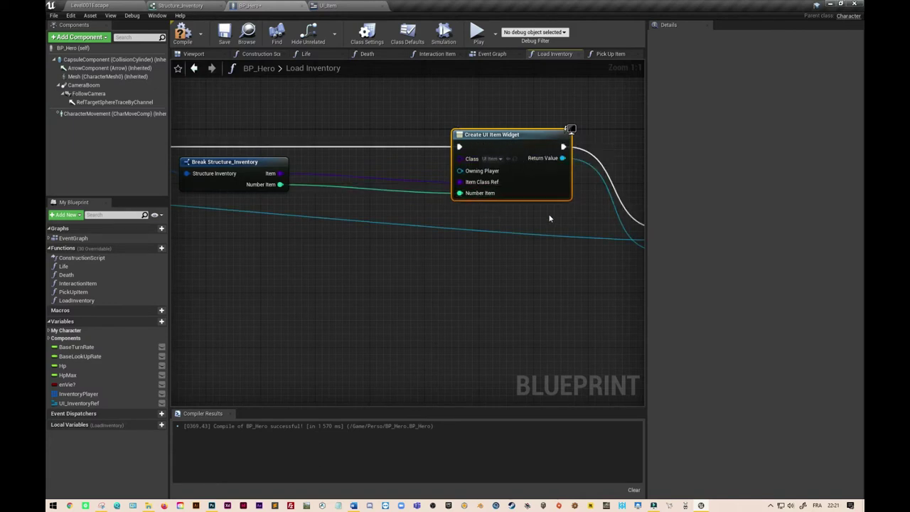
click(182, 34)
click(354, 6)
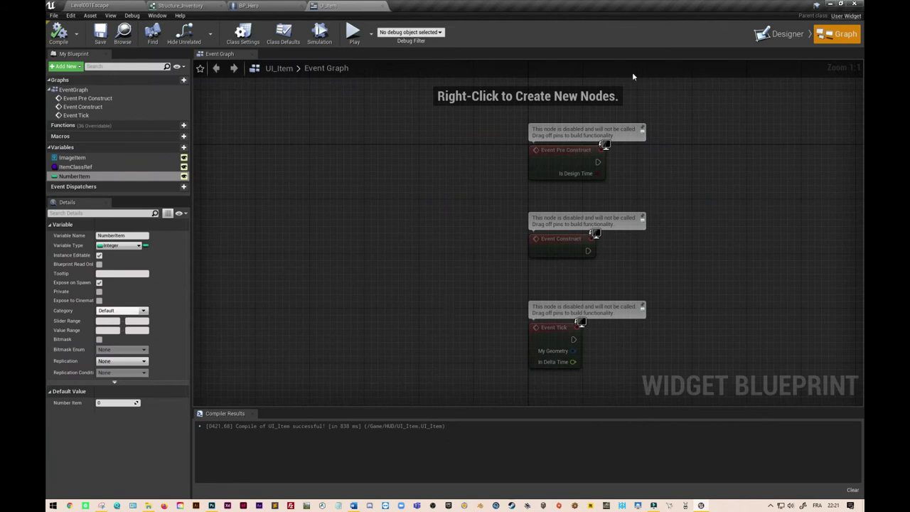
In the Designer, set the Number text colour to dark brown 271400
click(790, 35)
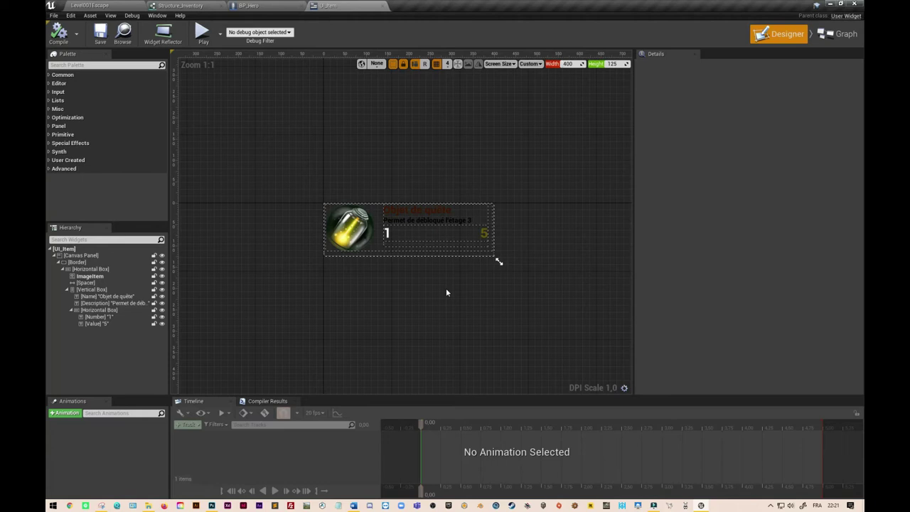
click(387, 237)
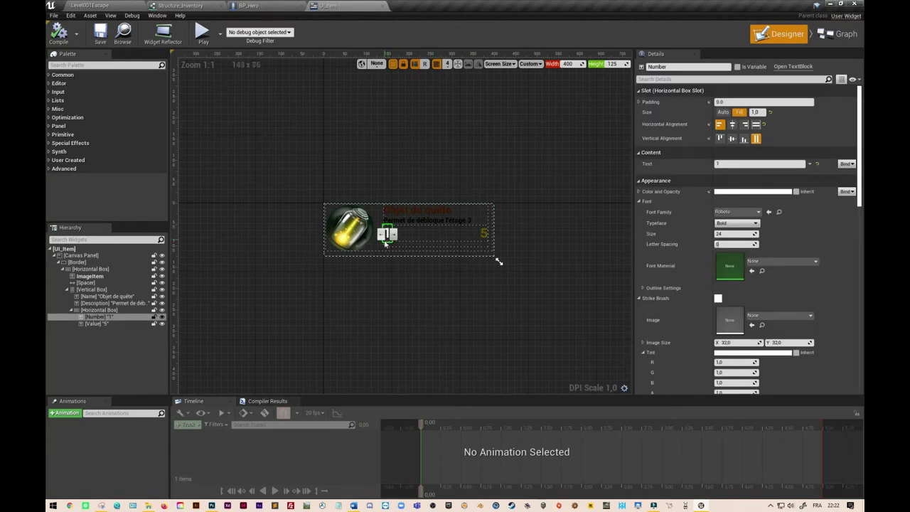
click(741, 193)
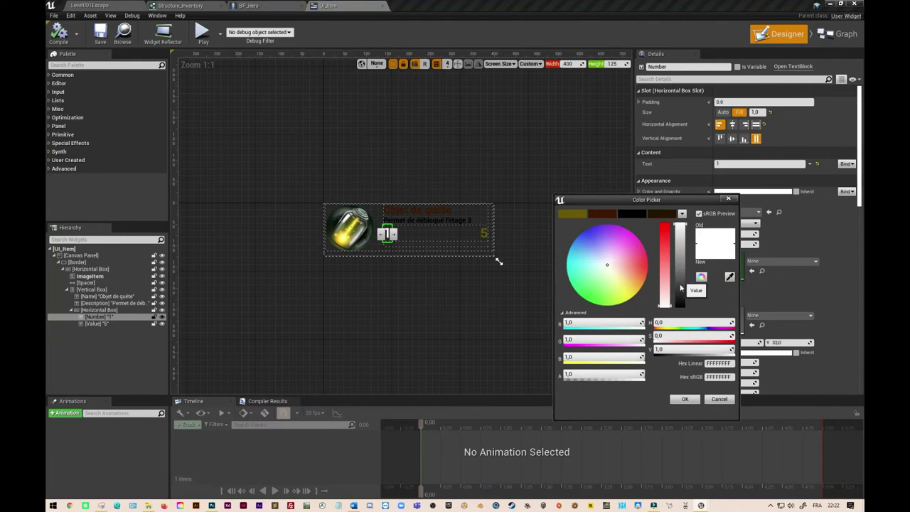
click(660, 216)
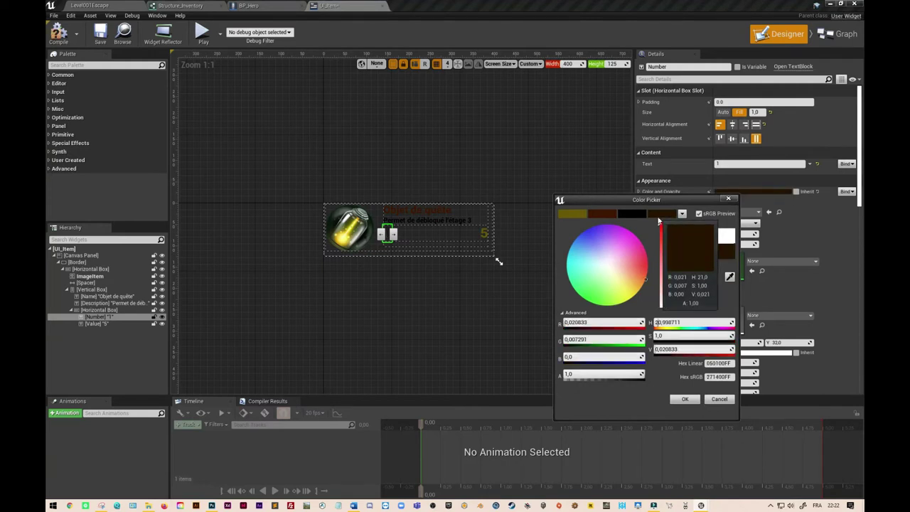
click(685, 398)
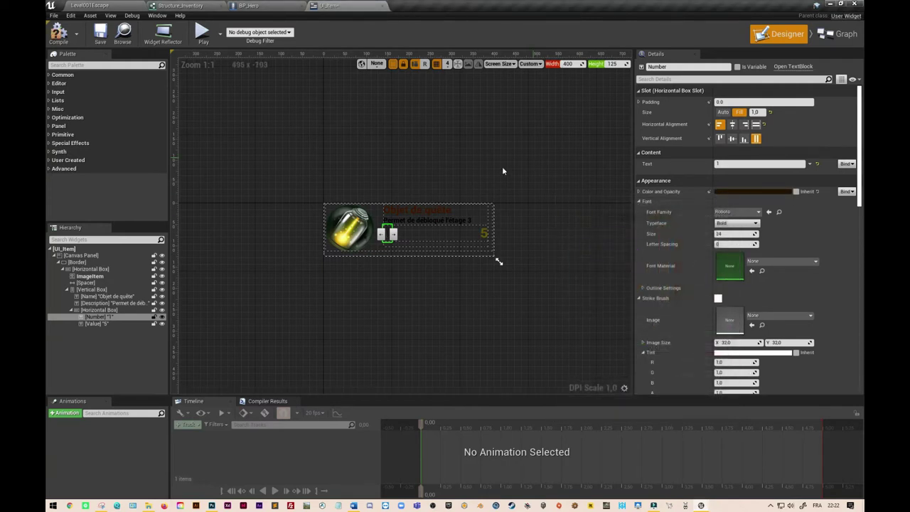
Select the ImageItem widget and show the binding options for its Brush
click(514, 181)
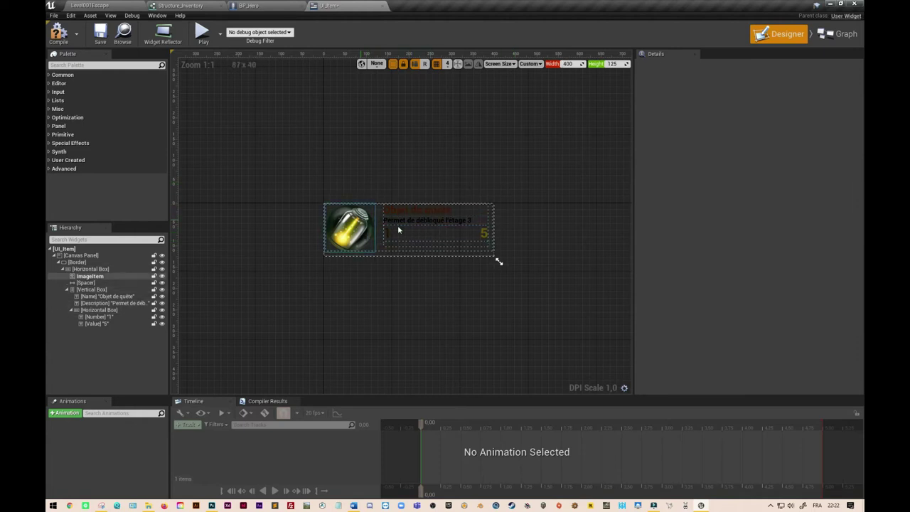
click(364, 238)
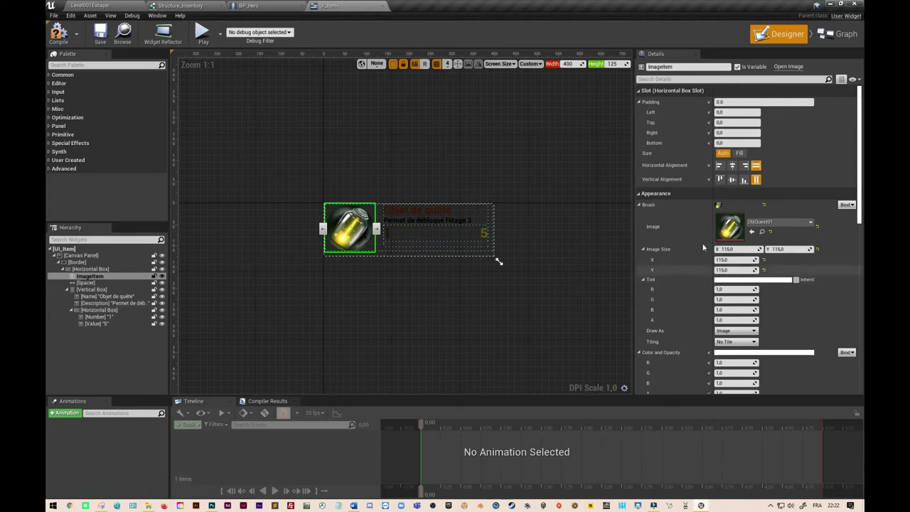
click(847, 205)
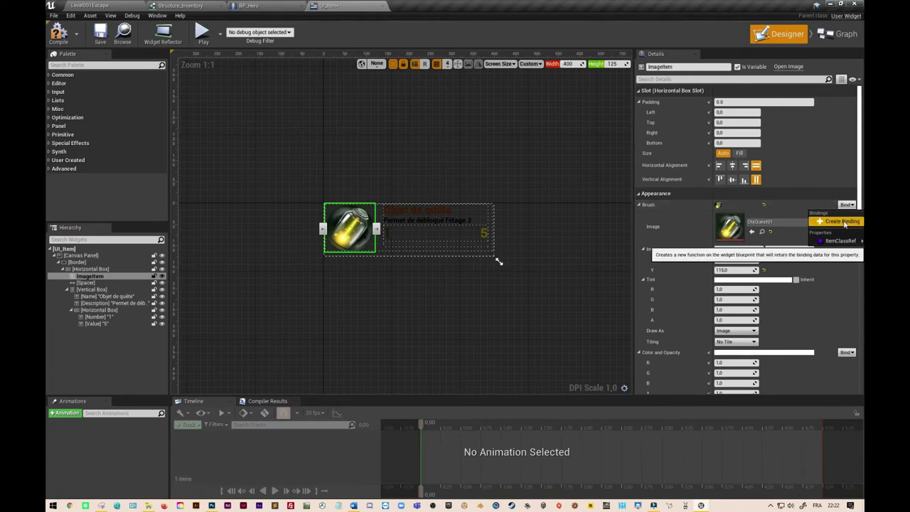
Create a new binding function for the ImageItem brush and arrange its entry node
click(843, 222)
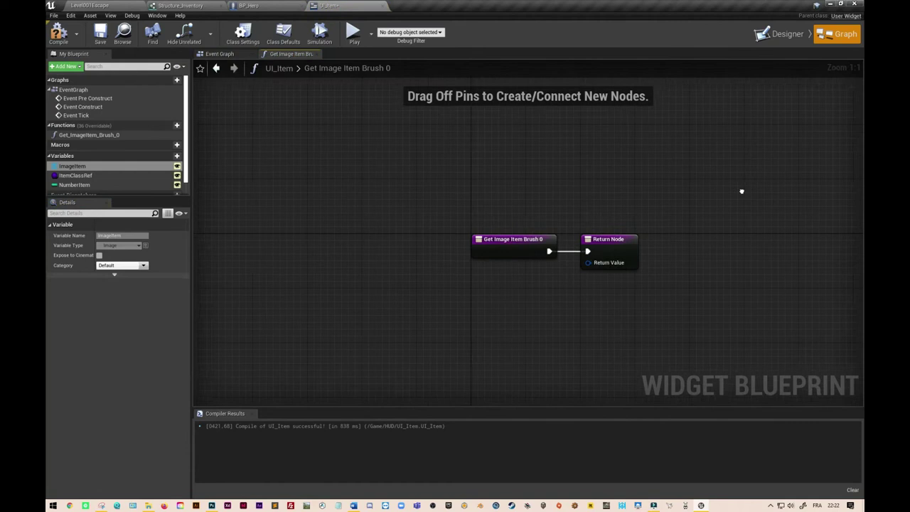
drag(474, 240, 241, 243)
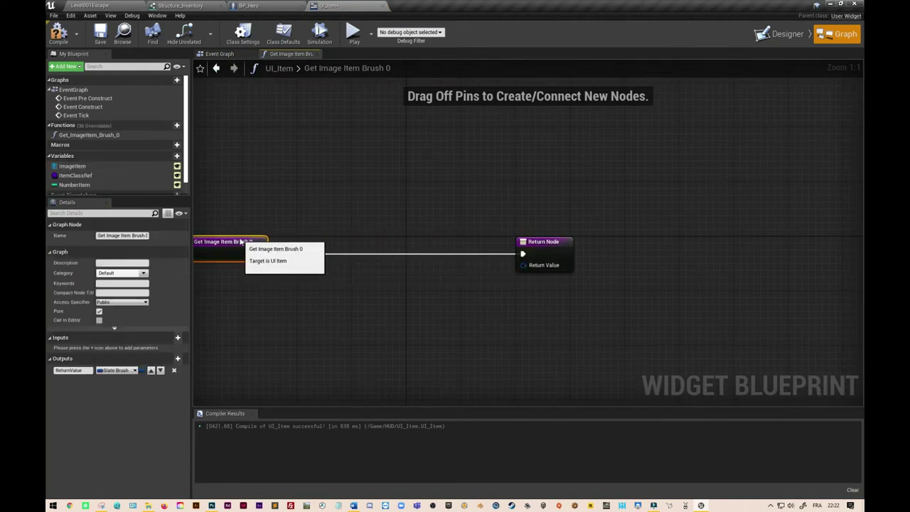
right_drag(240, 242, 368, 190)
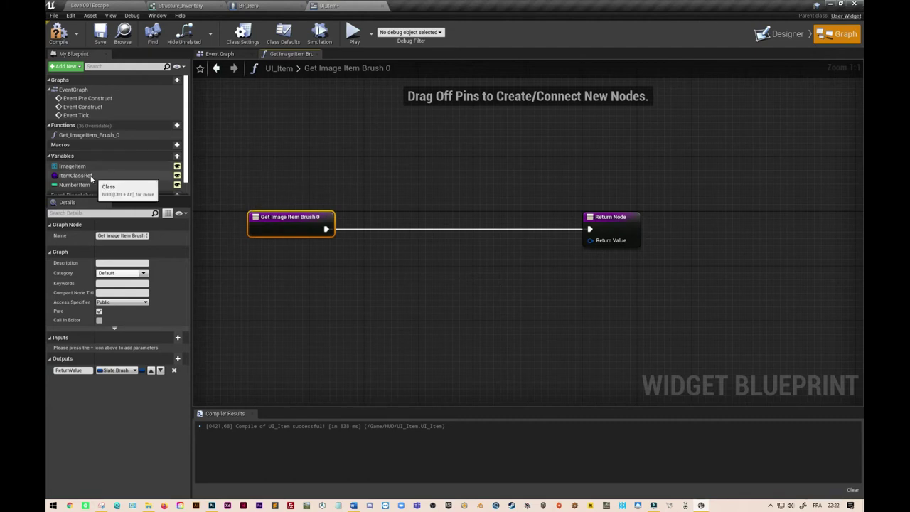
Feed an ItemClassRef getter into Get Class Defaults and search for Break Struct_Items from its struct output
mouse_move(80, 177)
mouse_down()
mouse_move(343, 273)
mouse_move(336, 278)
mouse_up()
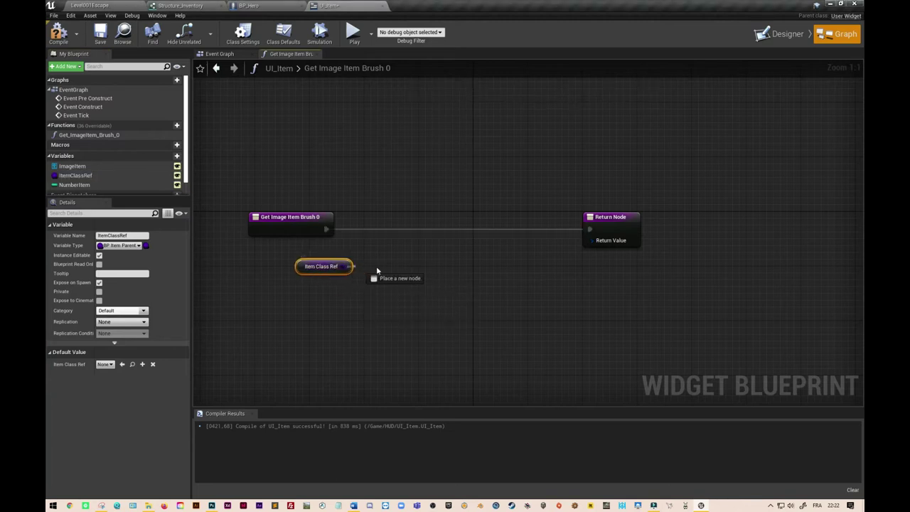
drag(348, 266, 386, 266)
text(get class)
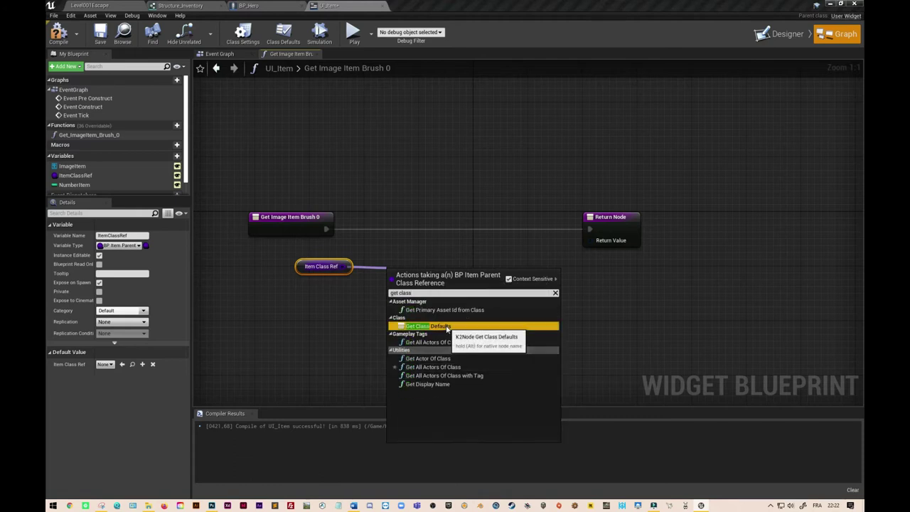
click(426, 325)
drag(417, 257, 415, 263)
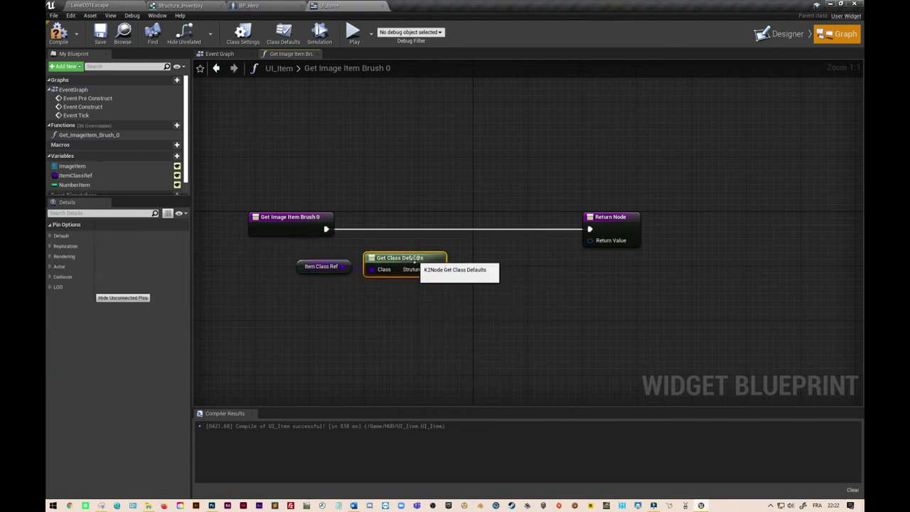
drag(437, 270, 476, 277)
text(break struct)
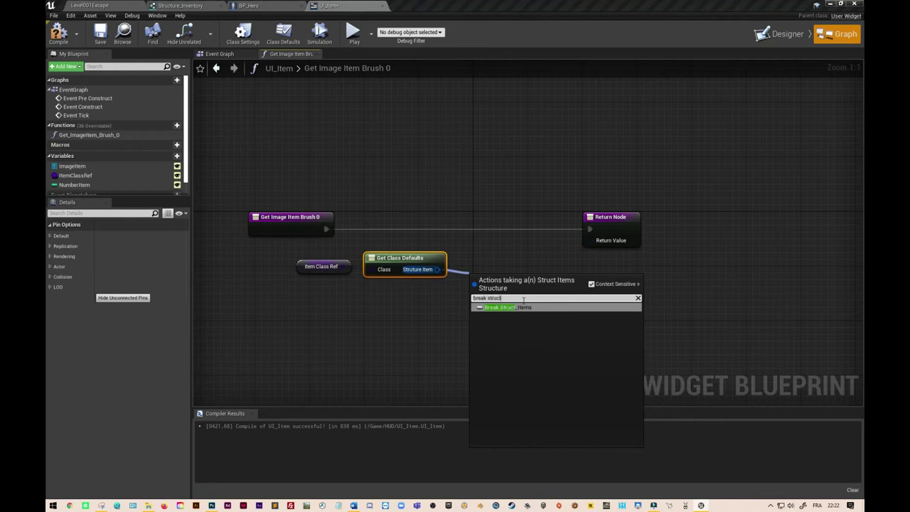
Add a Break Struct_Items node from Get Class Defaults and move the Return Node right
click(522, 307)
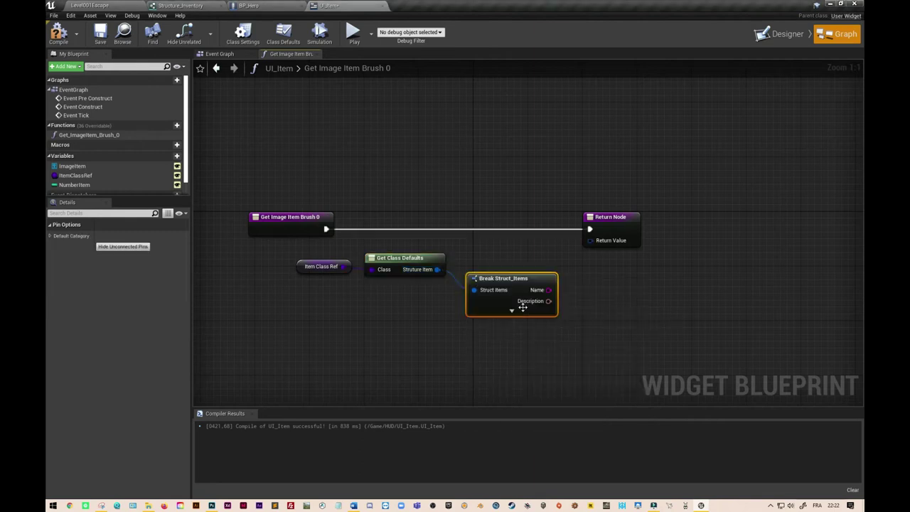
drag(625, 219, 802, 226)
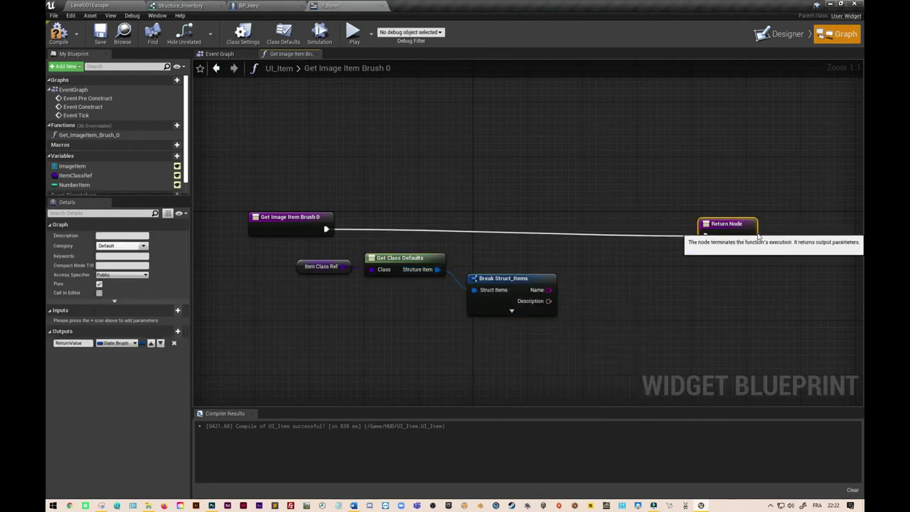
click(511, 312)
click(511, 314)
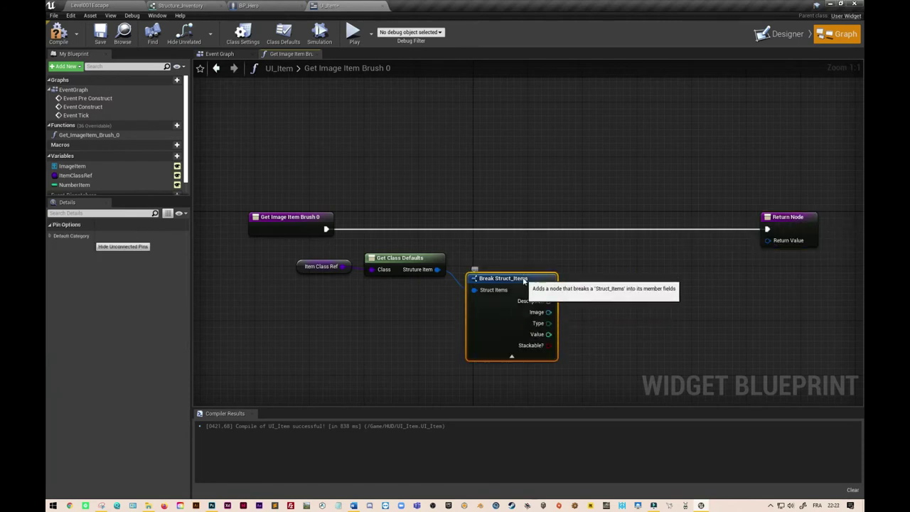
drag(526, 282, 518, 262)
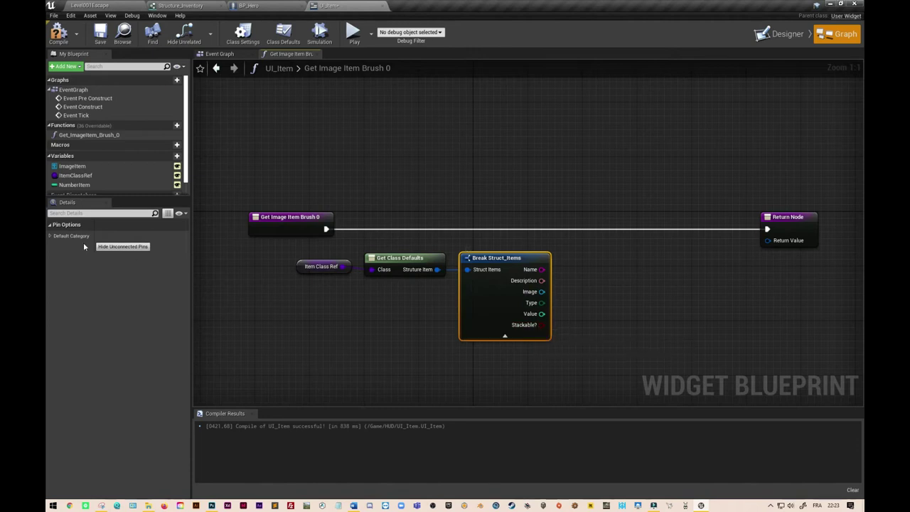
Hide the Type, Value, Stackable?, Description and Name pins, leaving only Image
click(50, 236)
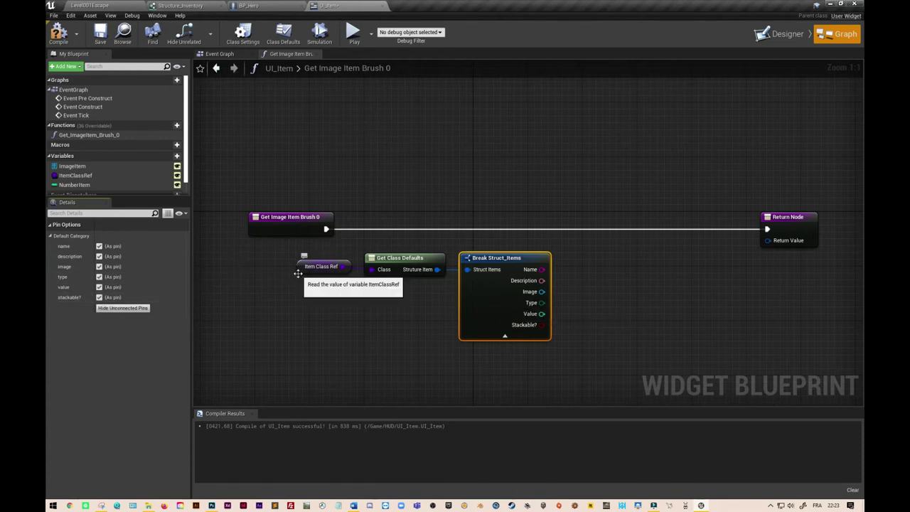
click(98, 277)
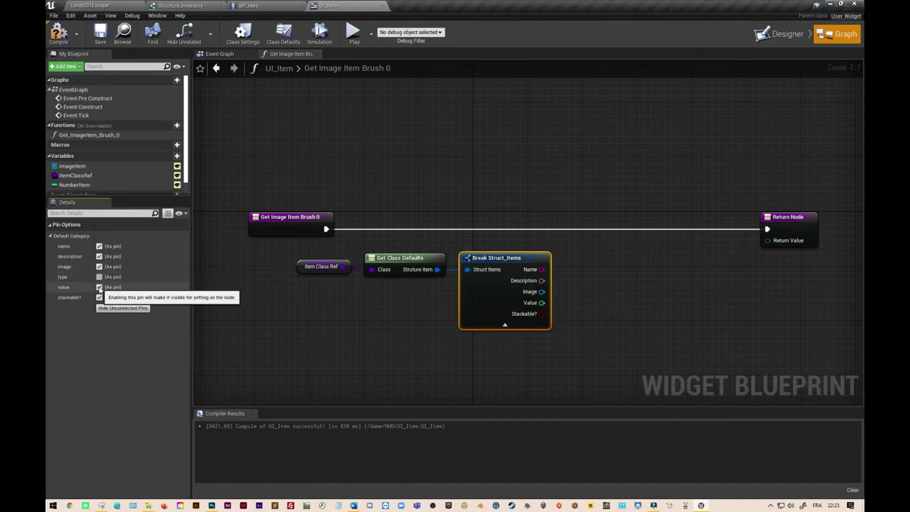
click(99, 286)
click(99, 297)
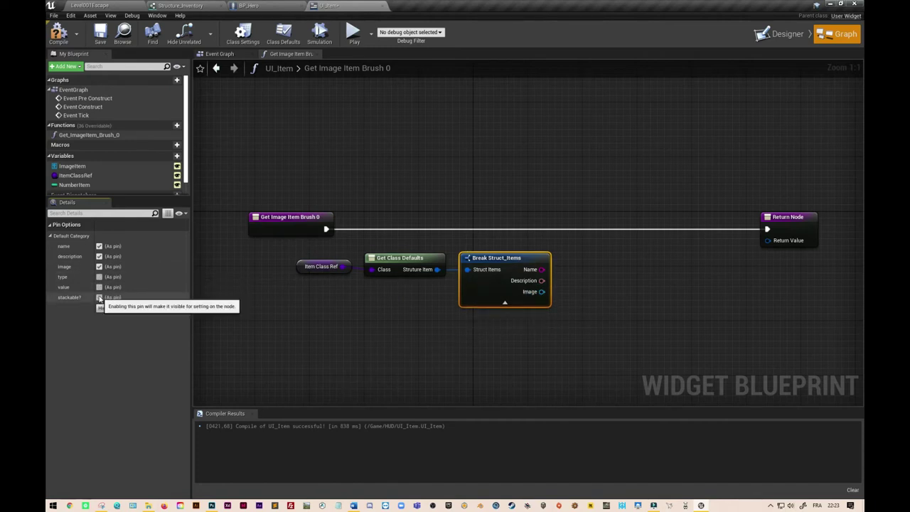
click(99, 256)
click(99, 246)
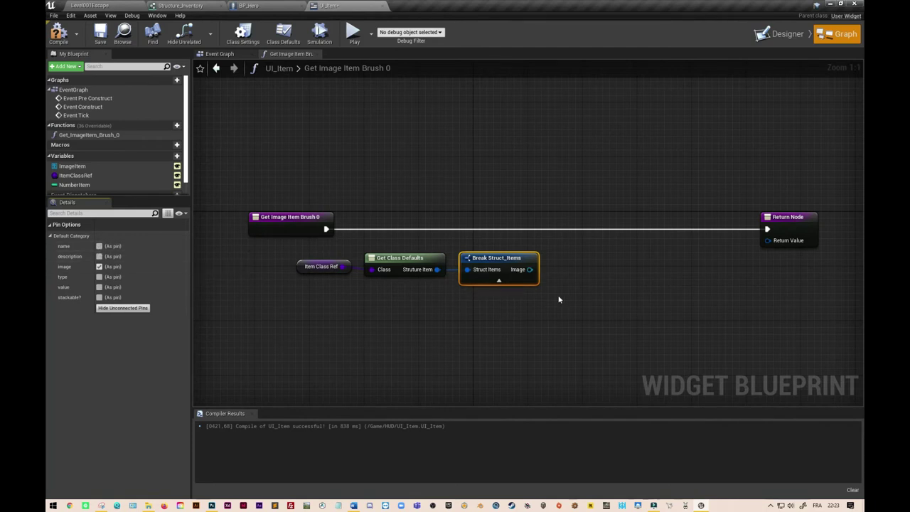
right_drag(557, 298, 413, 293)
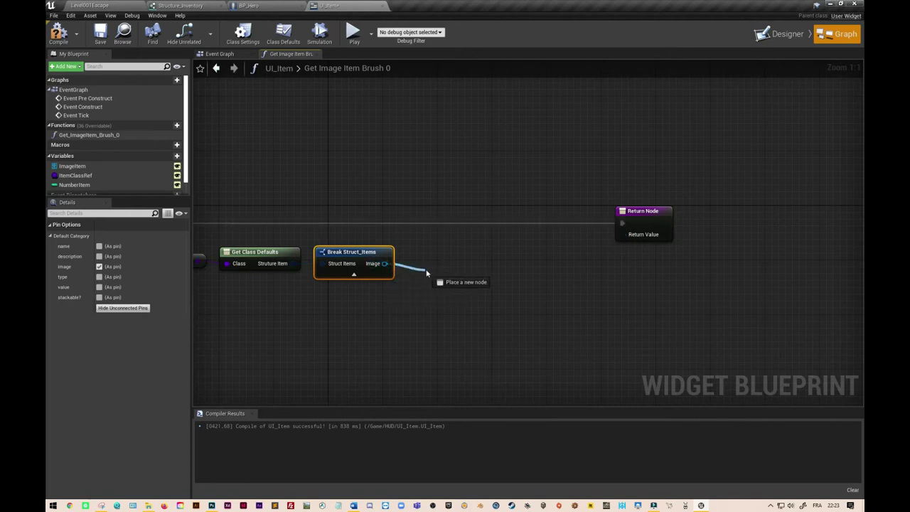
Add a Make Brush from Texture node from the Image pin, sized 115 by 115
drag(383, 263, 426, 272)
text(make brush)
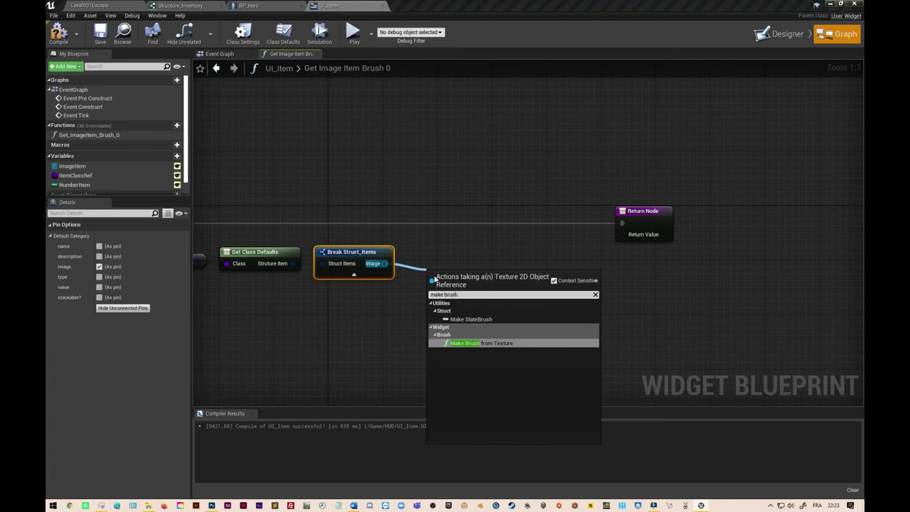
click(493, 343)
drag(474, 254, 481, 254)
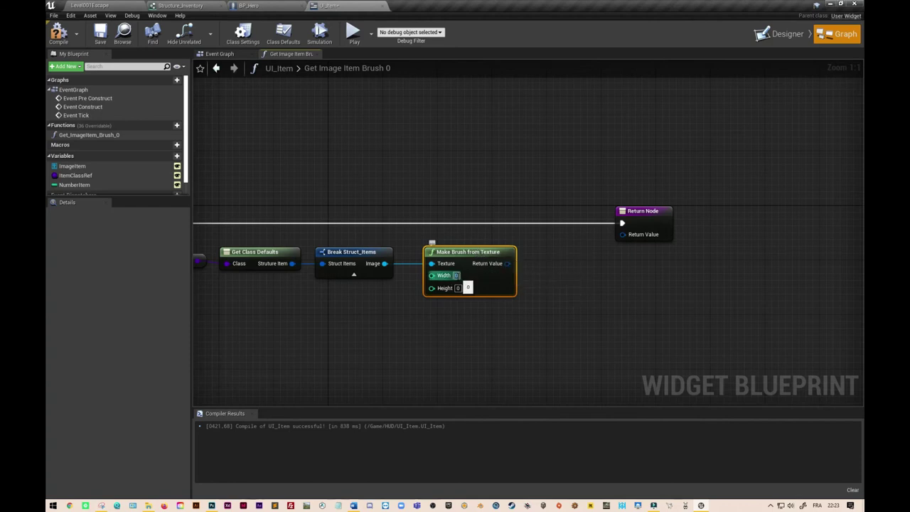
text(28)
key(Return)
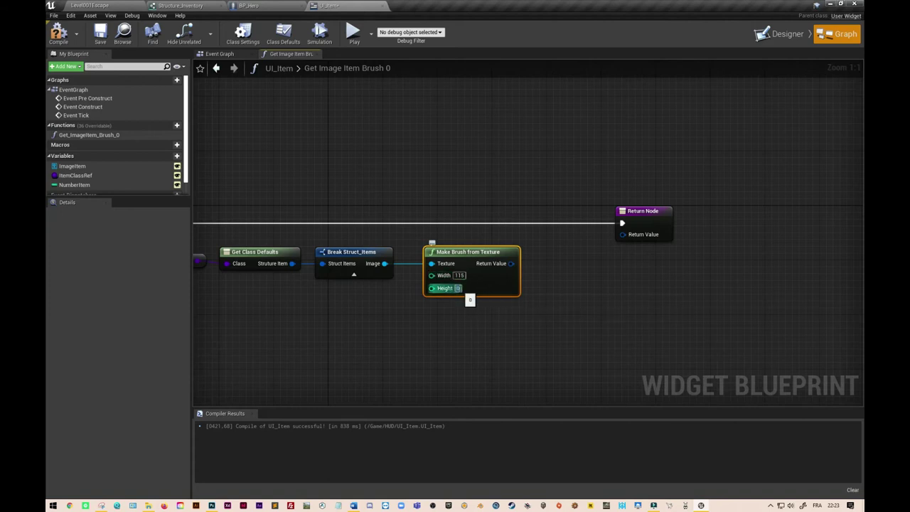
click(458, 287)
text(115)
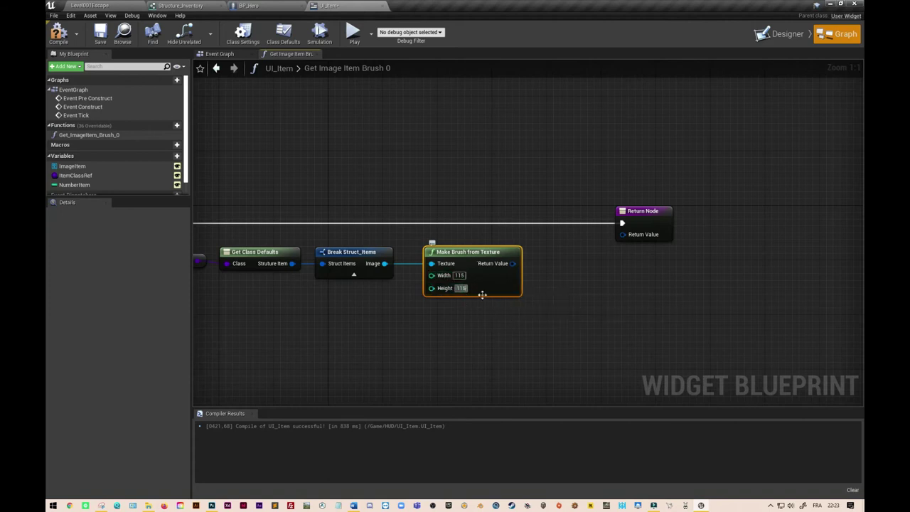
click(542, 320)
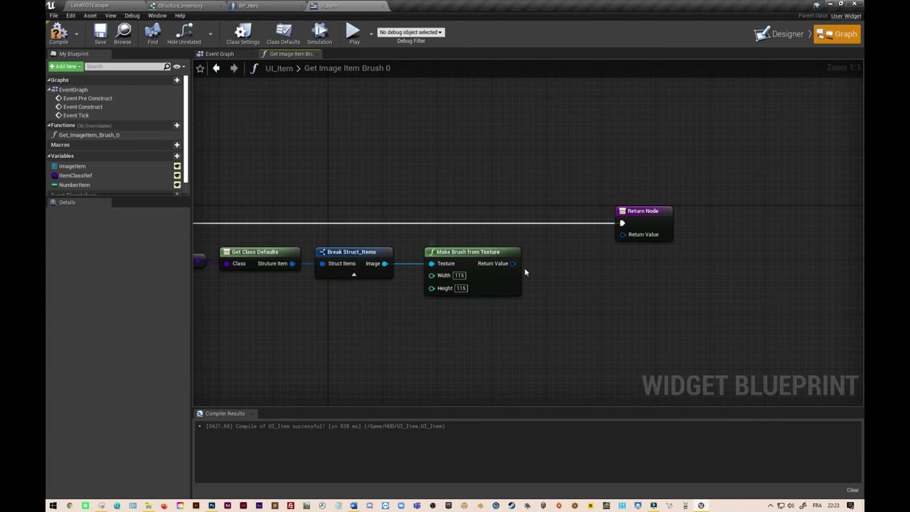
Wire the brush into the Return Node, then compile and save UI_Item
drag(513, 263, 624, 238)
right_drag(428, 339, 538, 325)
click(59, 35)
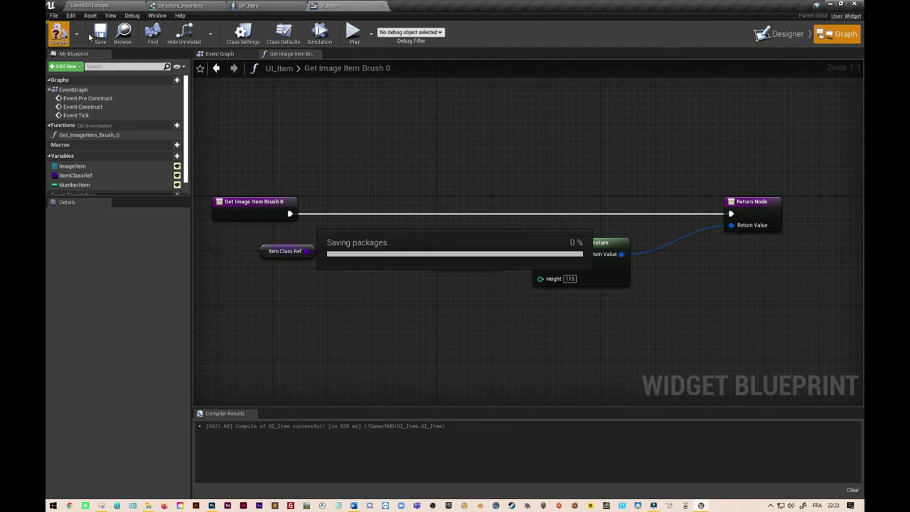
click(101, 37)
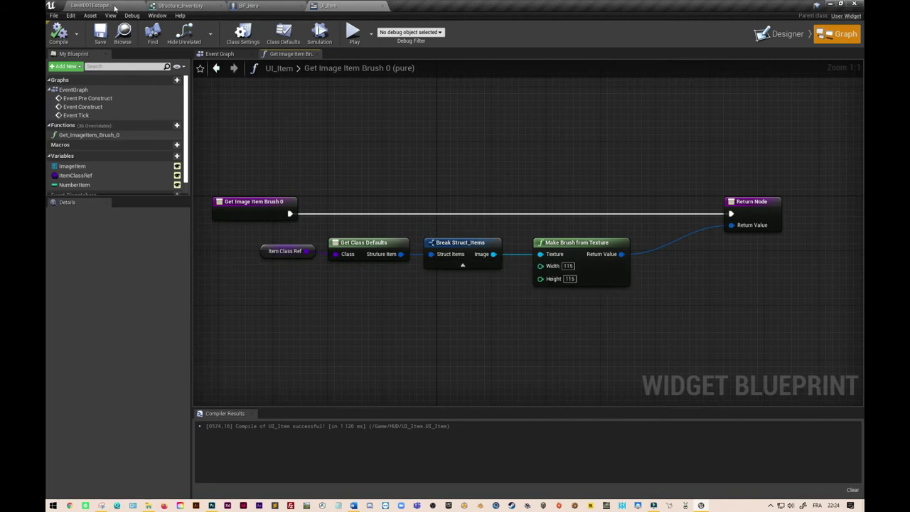
Open BP_ItemPotionLife from Content > GameElements > Items to review its item data
click(115, 8)
click(200, 350)
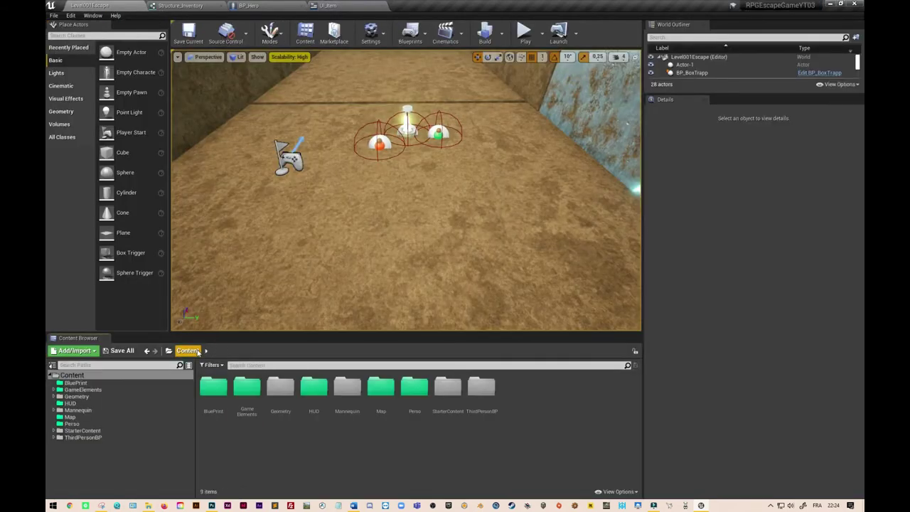
double_click(247, 387)
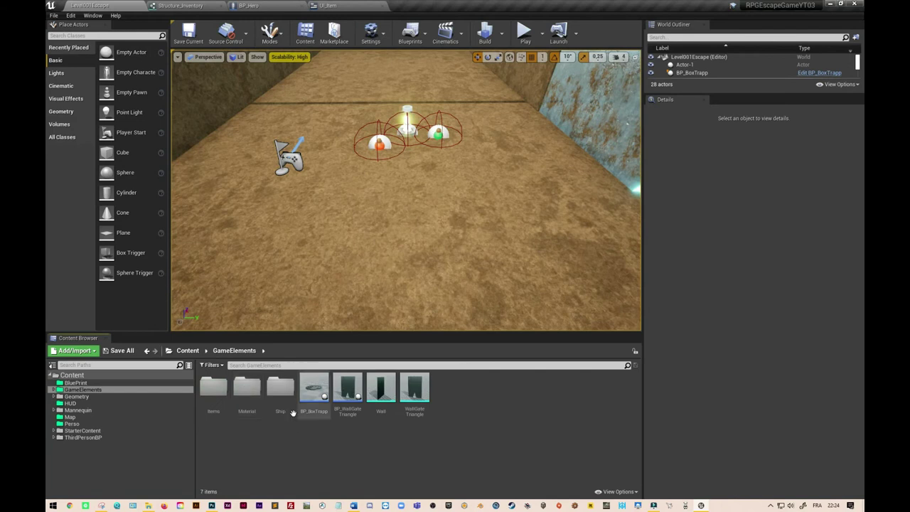
double_click(217, 402)
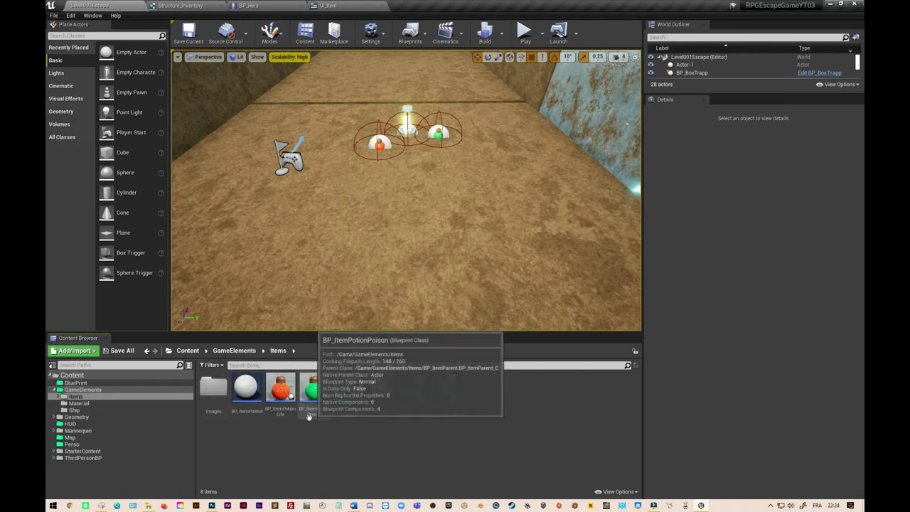
double_click(287, 402)
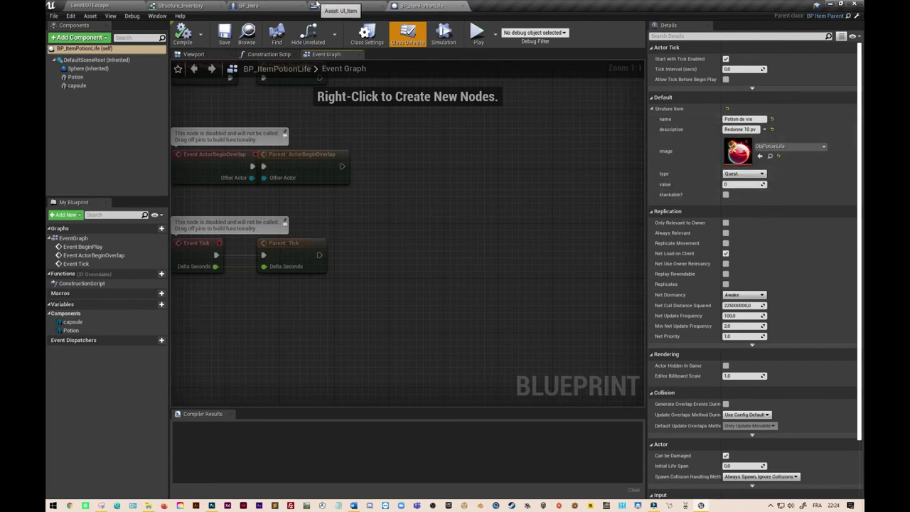
Return to the UI_Item widget and show its Designer layout
click(119, 6)
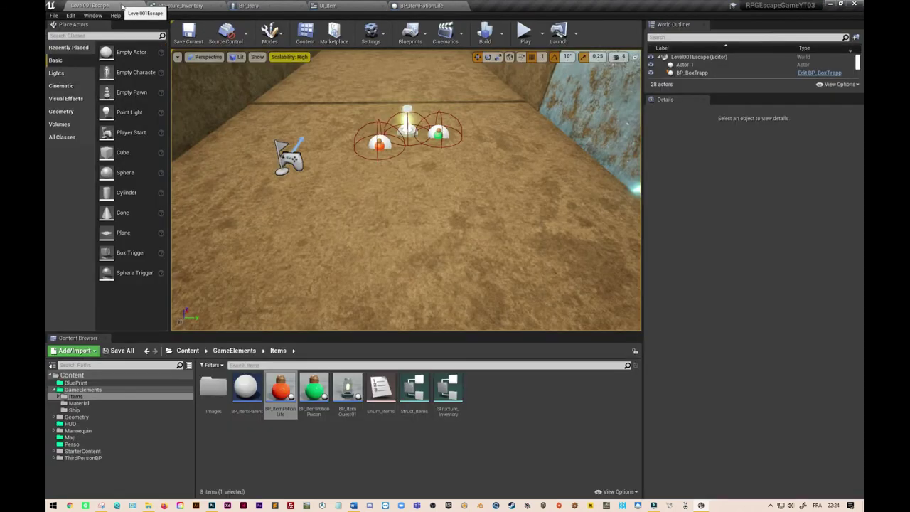
click(258, 9)
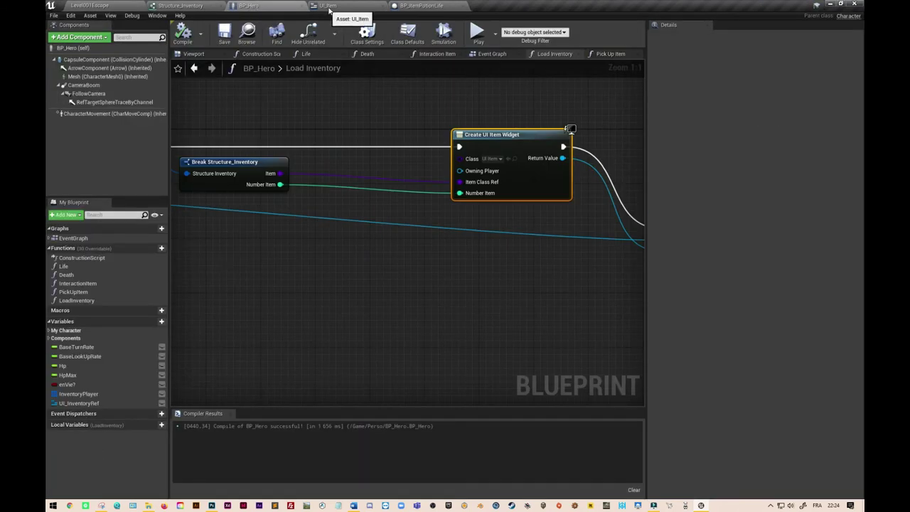
click(327, 6)
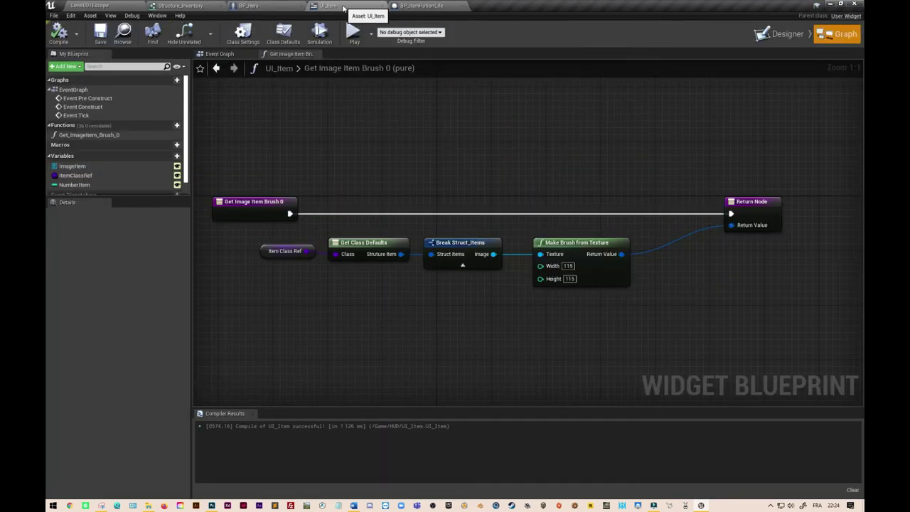
click(774, 33)
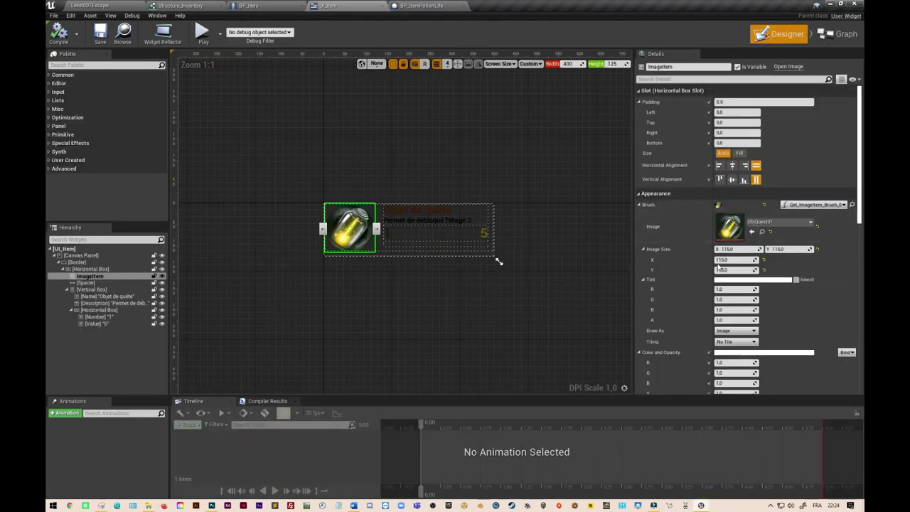
Create a Get Name Text 0 binding for the item name text
click(426, 211)
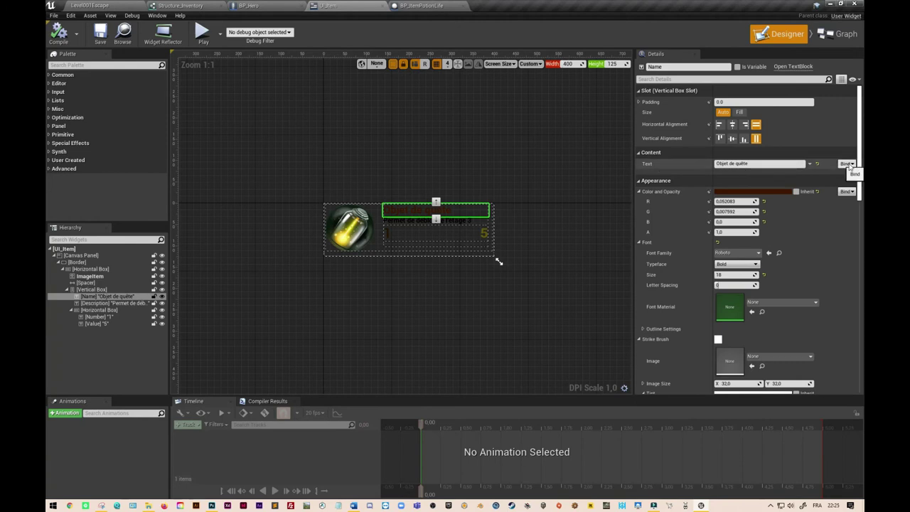
click(847, 166)
click(846, 177)
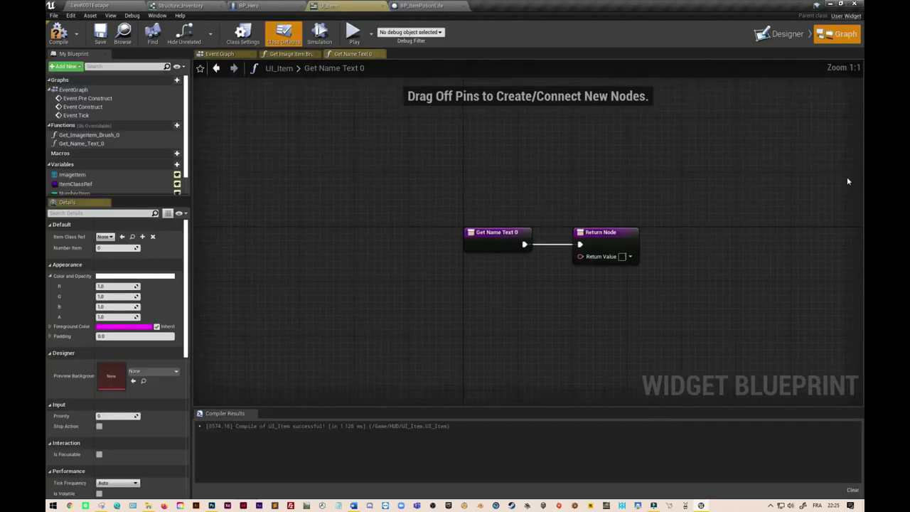
drag(398, 226, 246, 225)
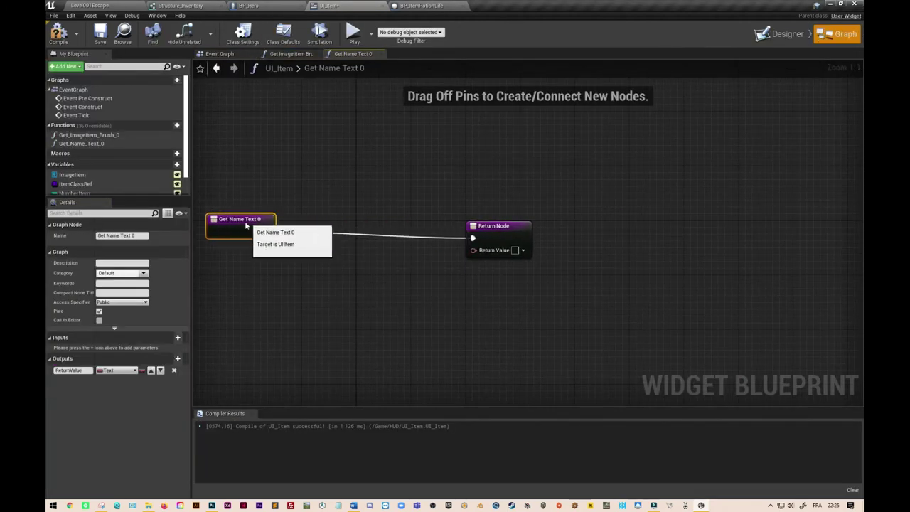
right_drag(359, 180, 476, 164)
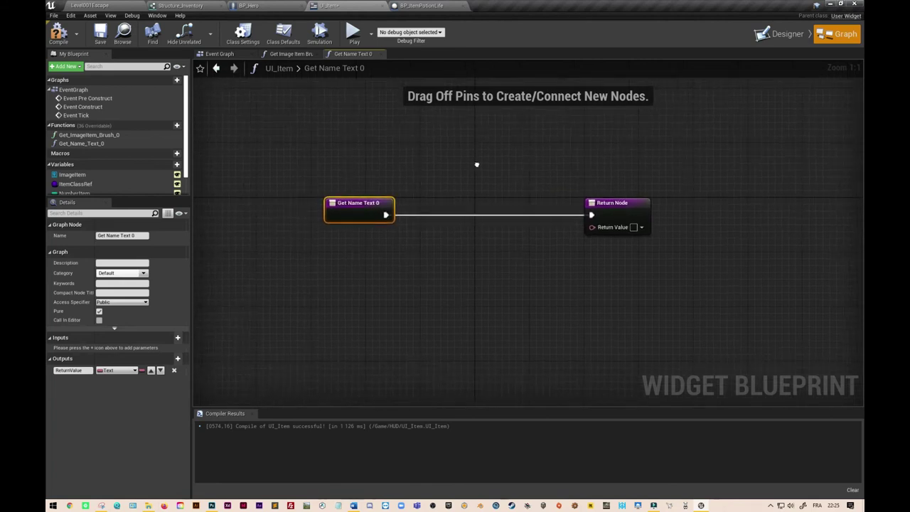
Add an ItemClassRef getter feeding a Get Class Defaults node
mouse_move(75, 186)
mouse_down()
mouse_move(391, 263)
mouse_move(367, 238)
mouse_move(360, 258)
mouse_move(450, 250)
mouse_up()
click(389, 247)
text(get)
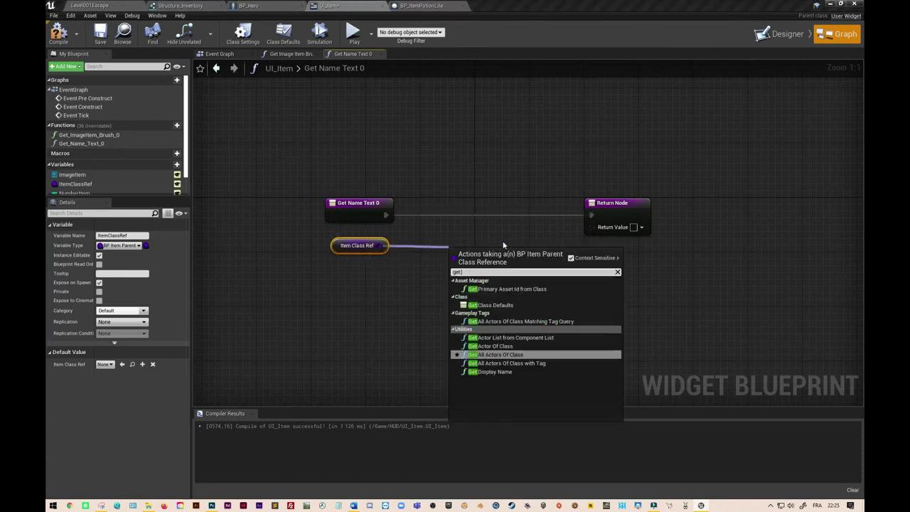
text( class)
click(490, 304)
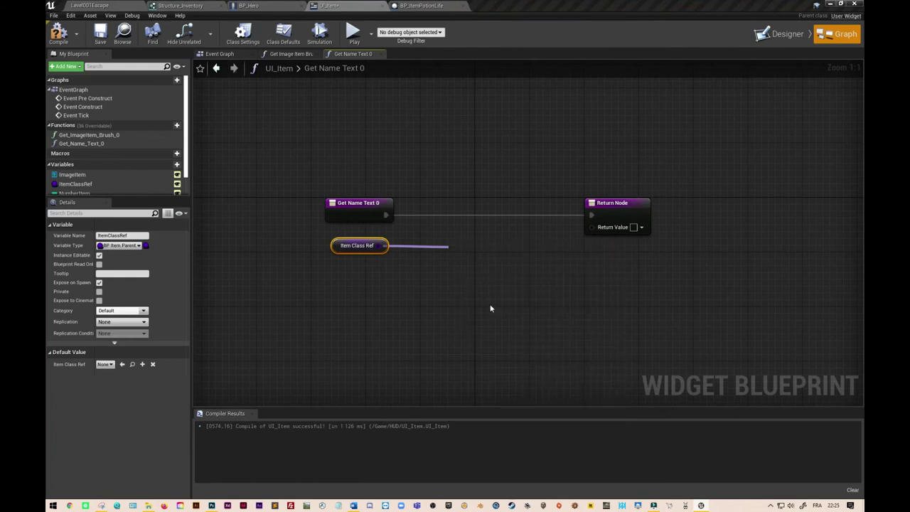
drag(476, 249, 425, 240)
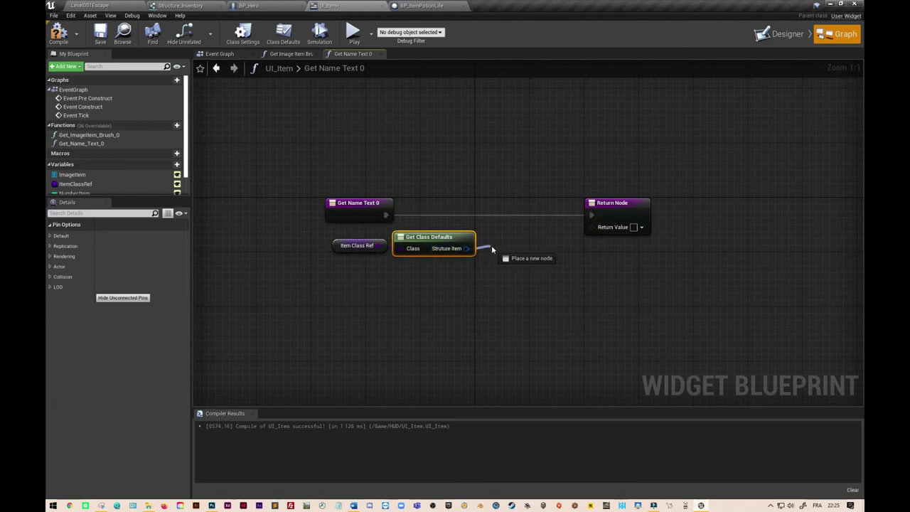
Break Struct_Items and wire its Name output into the return value
drag(474, 252, 505, 249)
text(break str)
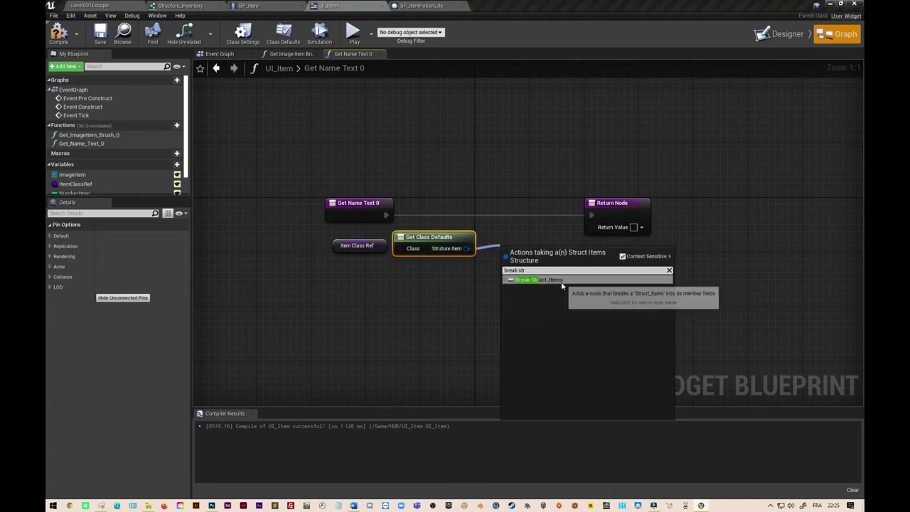
click(560, 280)
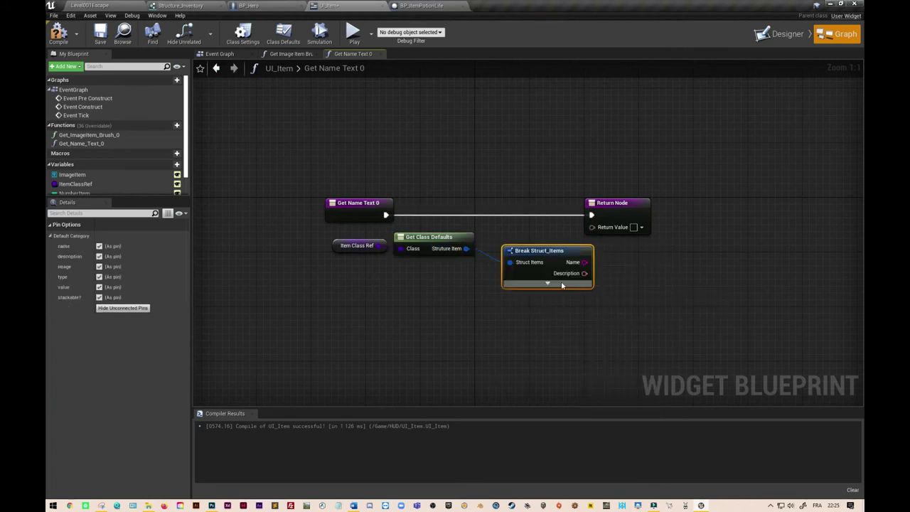
drag(643, 204, 725, 204)
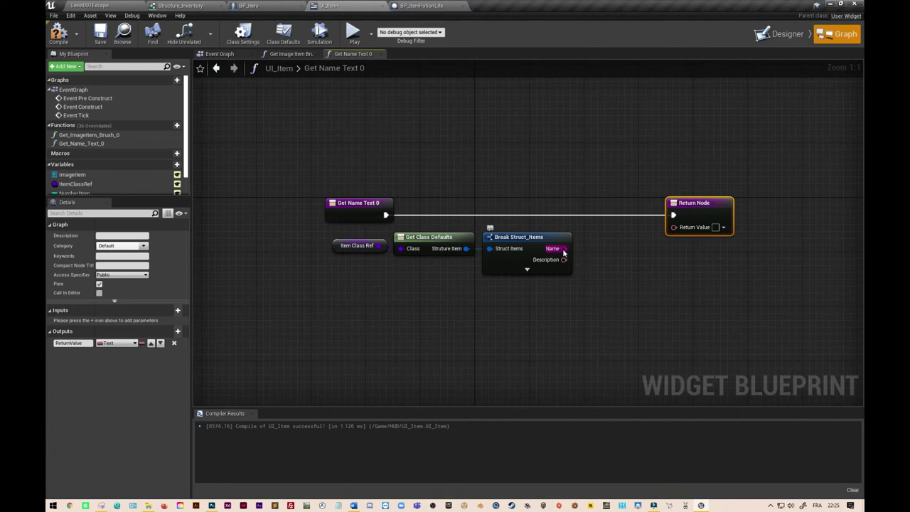
drag(563, 252, 674, 227)
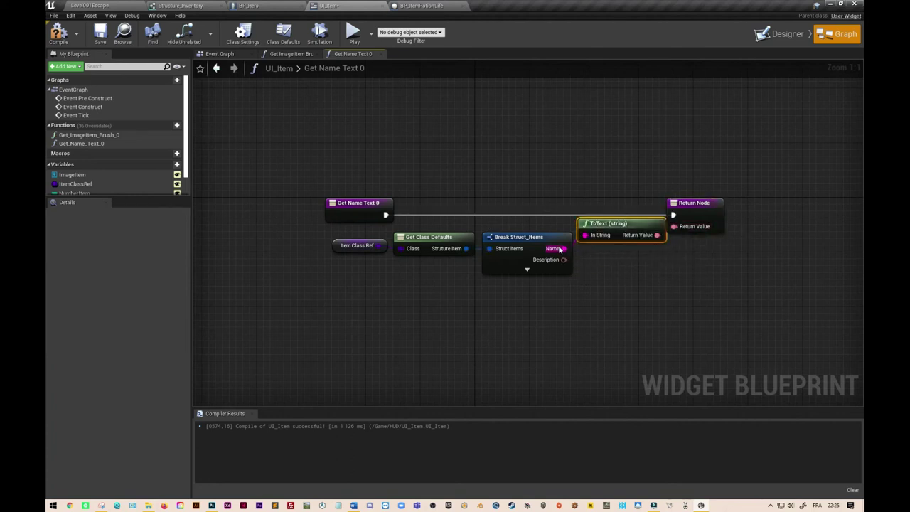
click(531, 243)
Hide every Break Struct_Items pin except name, then compile and save UI_Item
click(99, 297)
click(99, 286)
click(99, 277)
click(99, 266)
click(99, 256)
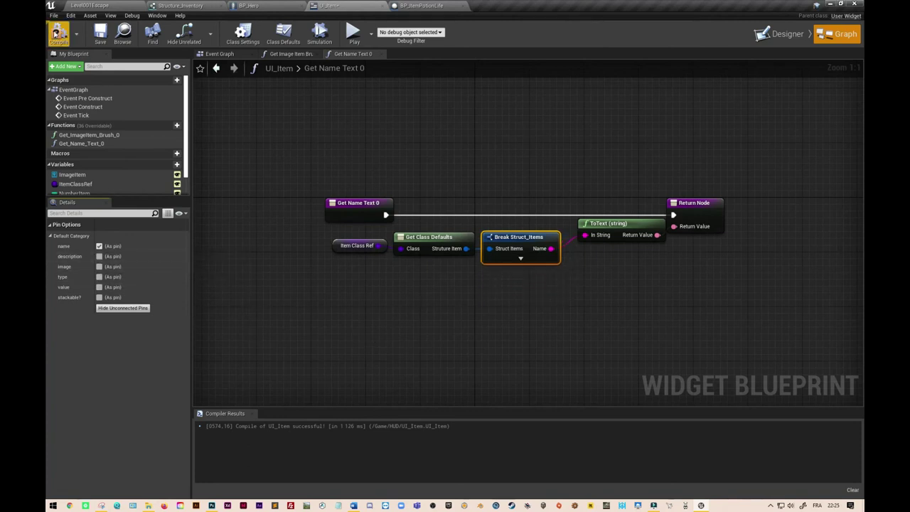
click(57, 33)
click(100, 33)
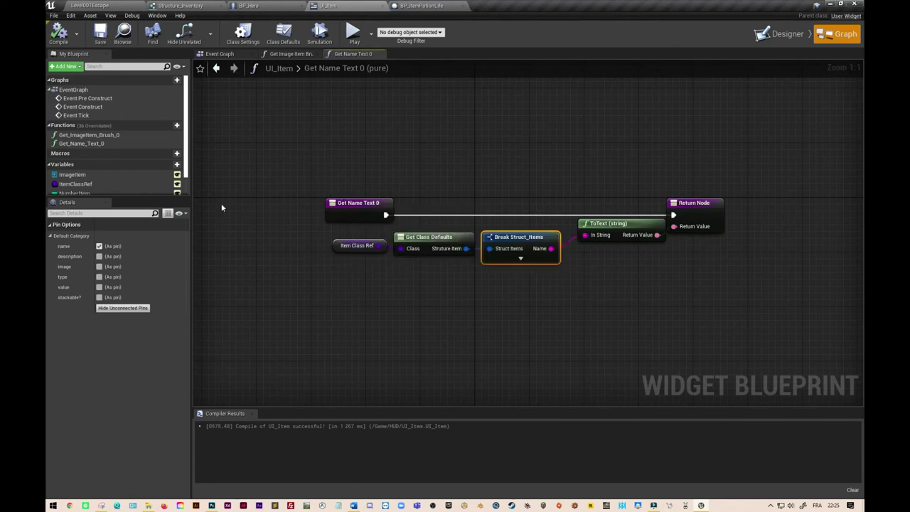
Rename the Get Name Text 0 function to GetName and save
click(352, 208)
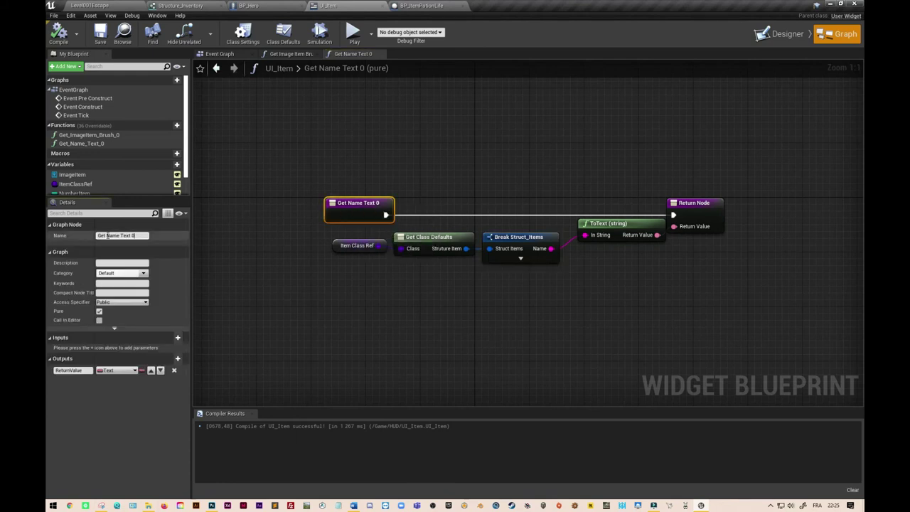
key(BackSpace)
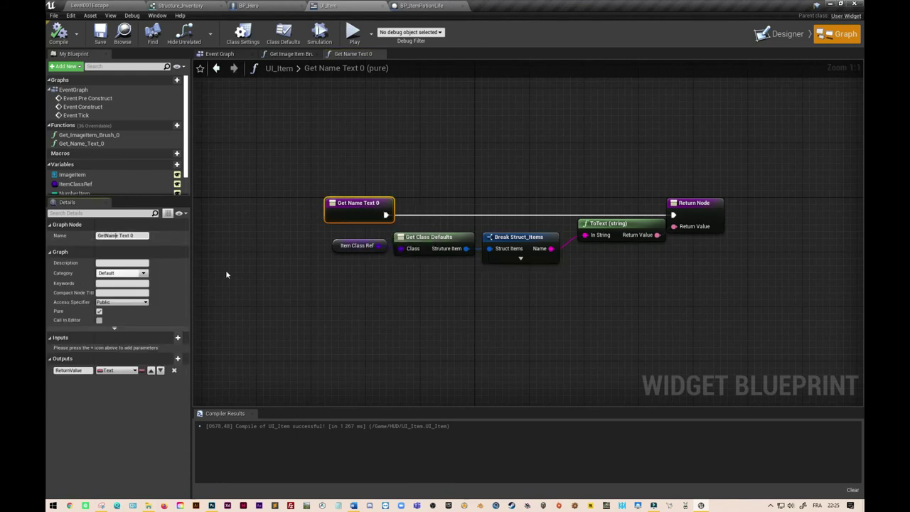
key(BackSpace)
key(BackSpace)
key(BackSpace)
key(BackSpace)
key(BackSpace)
key(BackSpace)
click(405, 331)
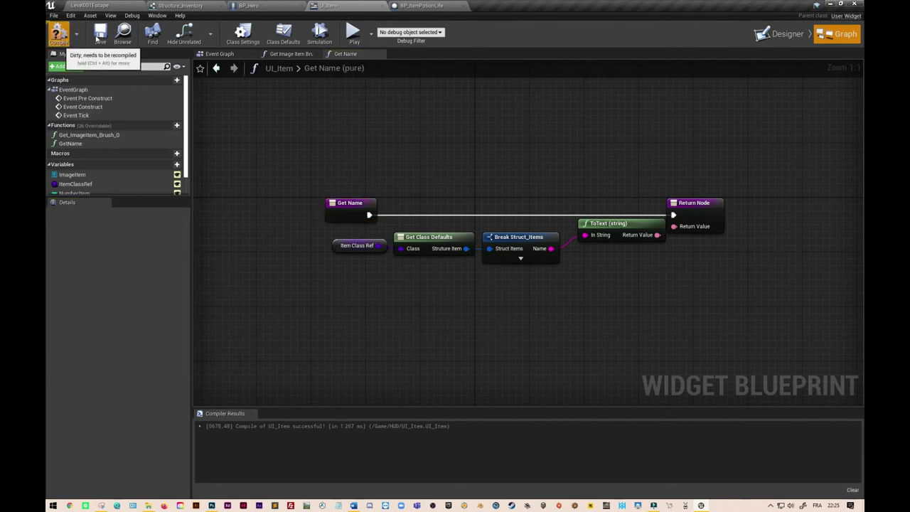
click(100, 34)
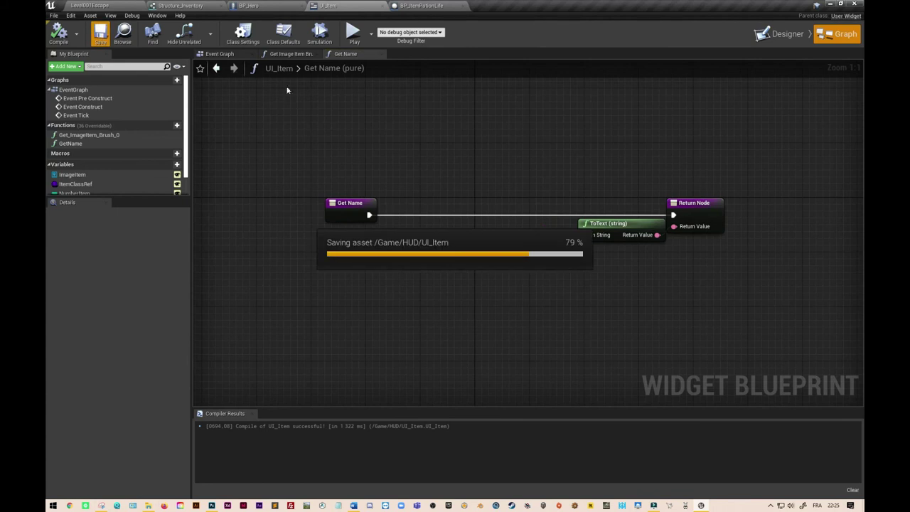
Rename the Get Image Item Brush 0 function to GetImageItem
click(297, 55)
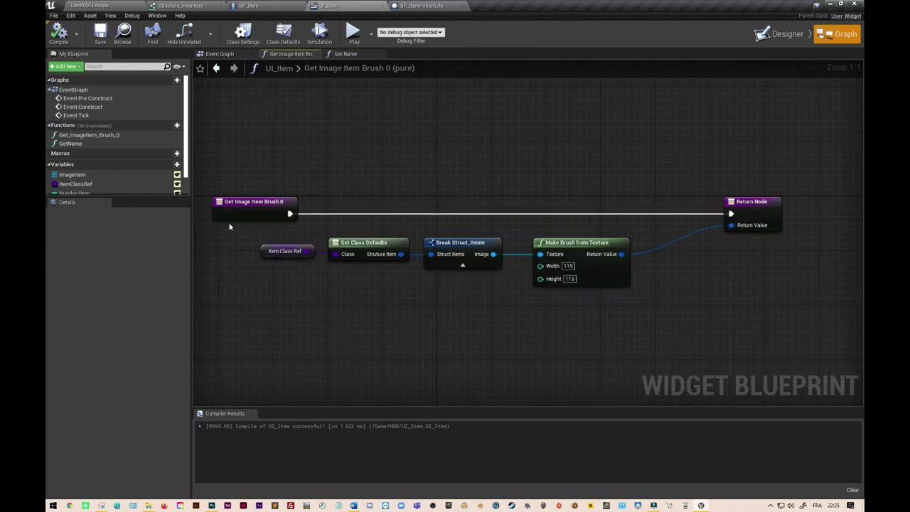
click(266, 208)
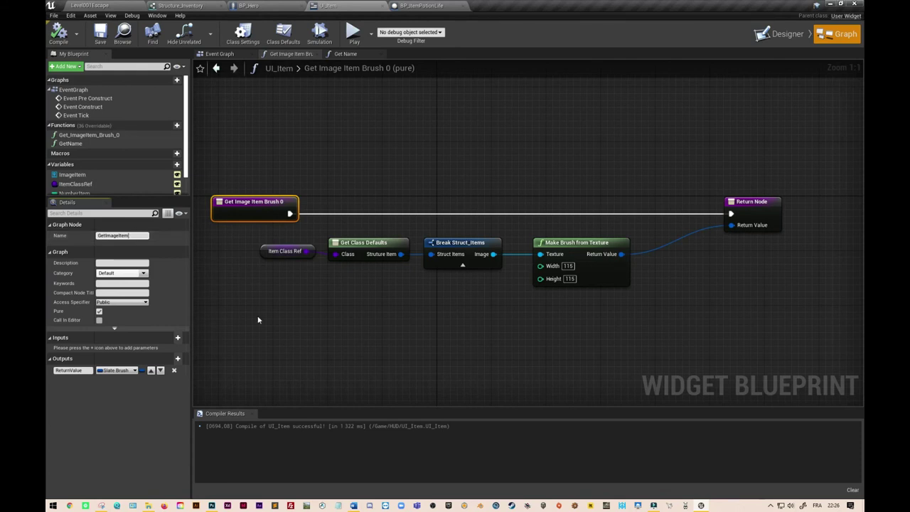
click(318, 314)
Create a new binding function for the description text
click(213, 54)
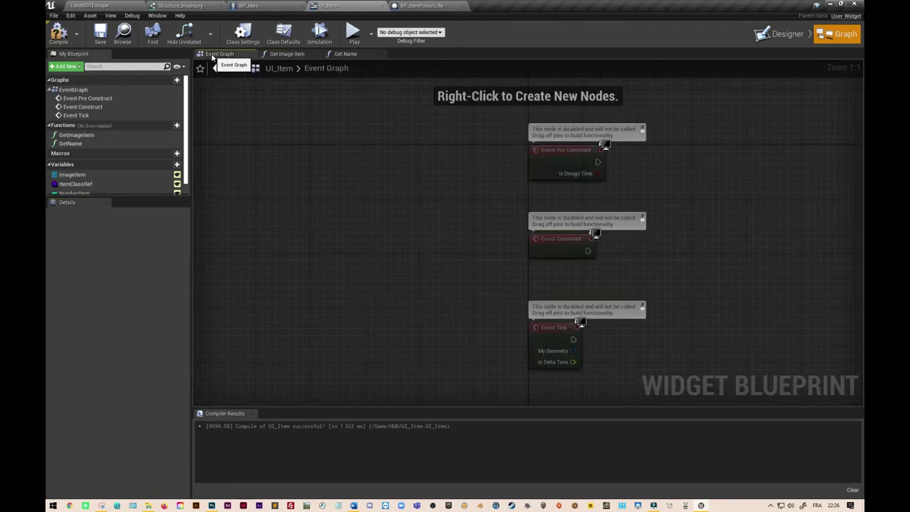
click(782, 34)
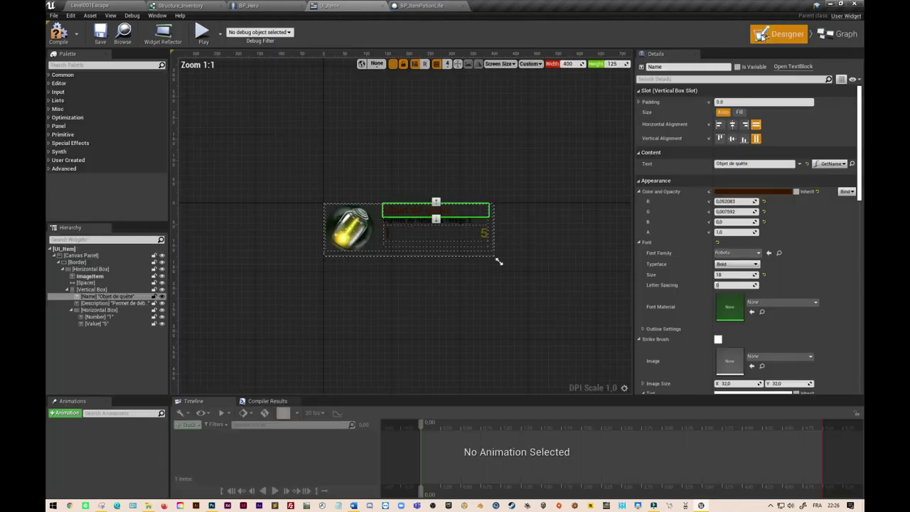
click(424, 226)
click(832, 163)
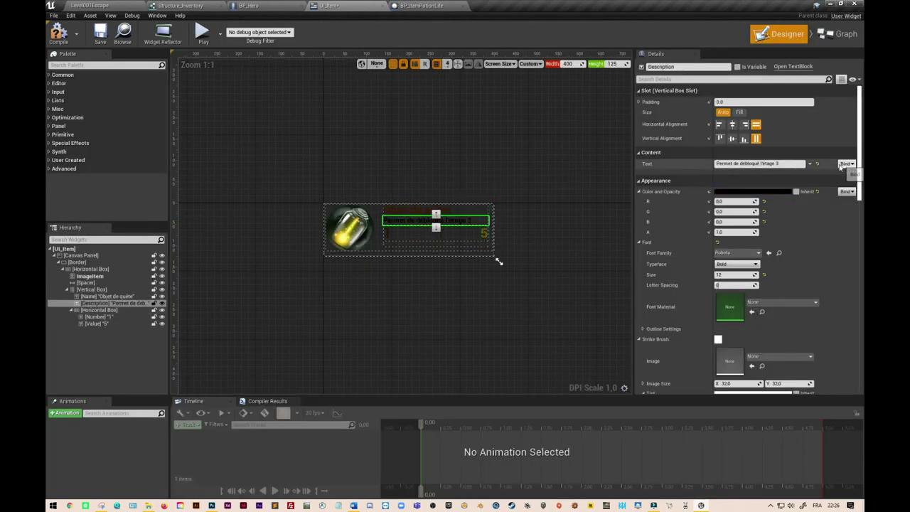
click(831, 180)
Return Description via ItemClassRef, Get Class Defaults and Break Struct_Items, then compile and save
drag(288, 277, 360, 279)
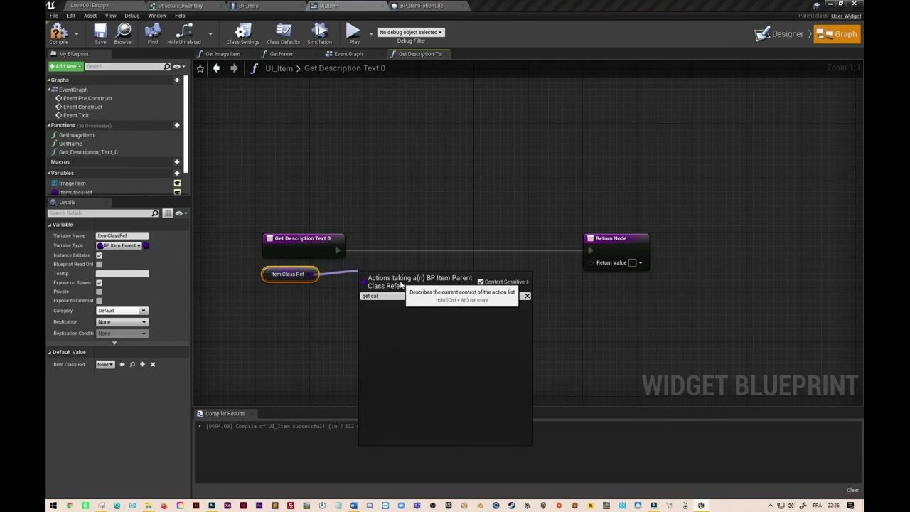
click(398, 311)
drag(430, 291, 420, 321)
click(448, 187)
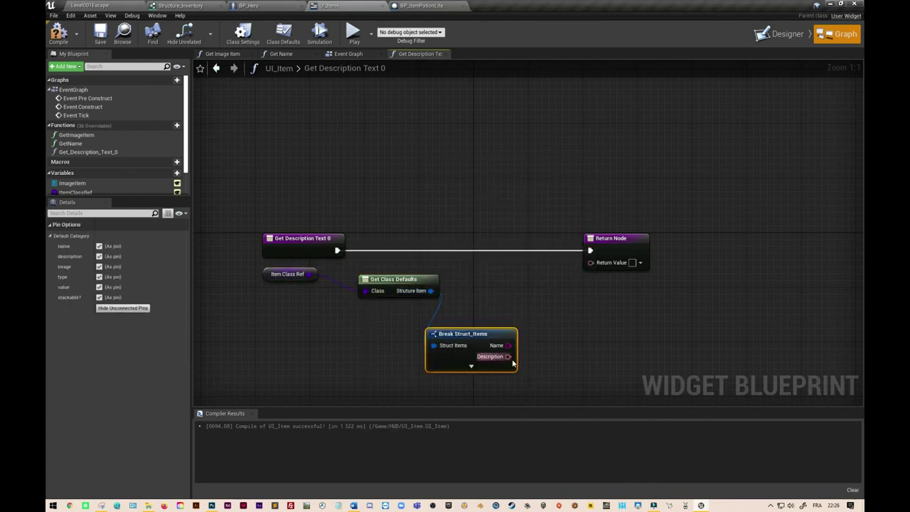
drag(507, 356, 590, 262)
click(302, 238)
click(58, 32)
click(100, 32)
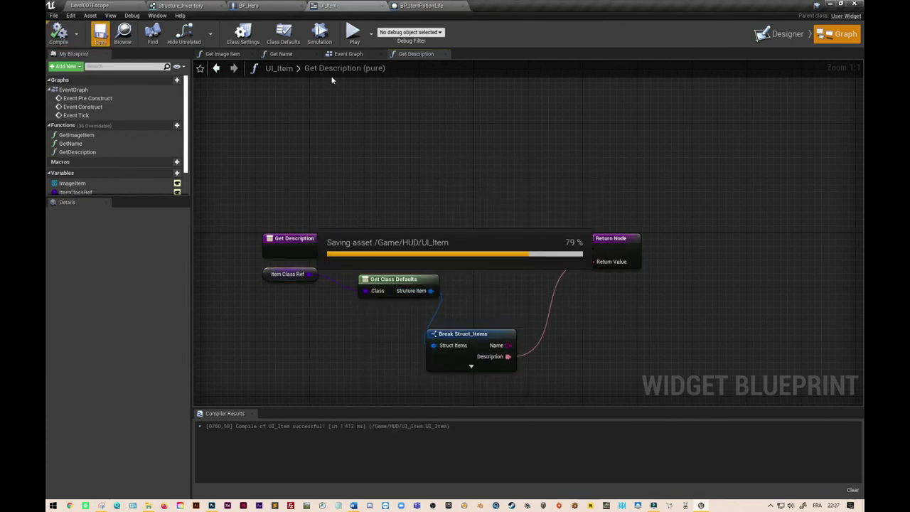
Create a value text binding function named Get Value
click(782, 34)
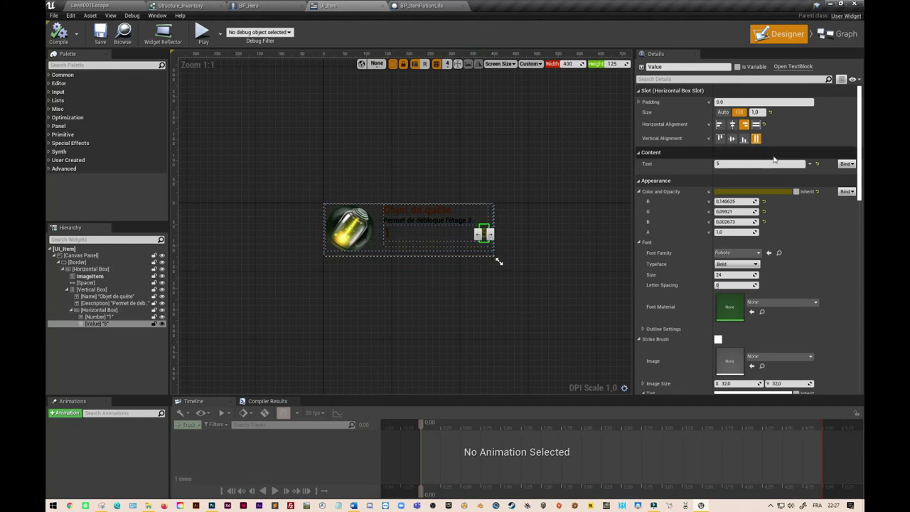
click(846, 164)
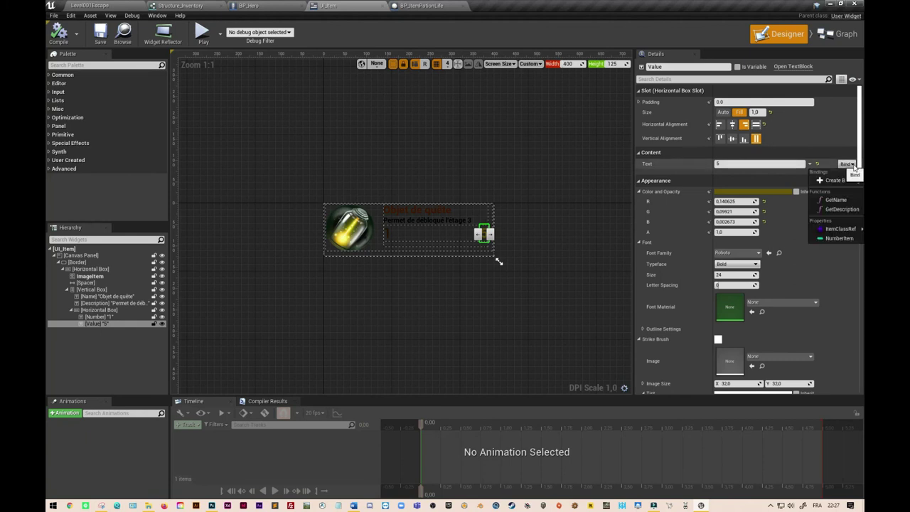
click(833, 180)
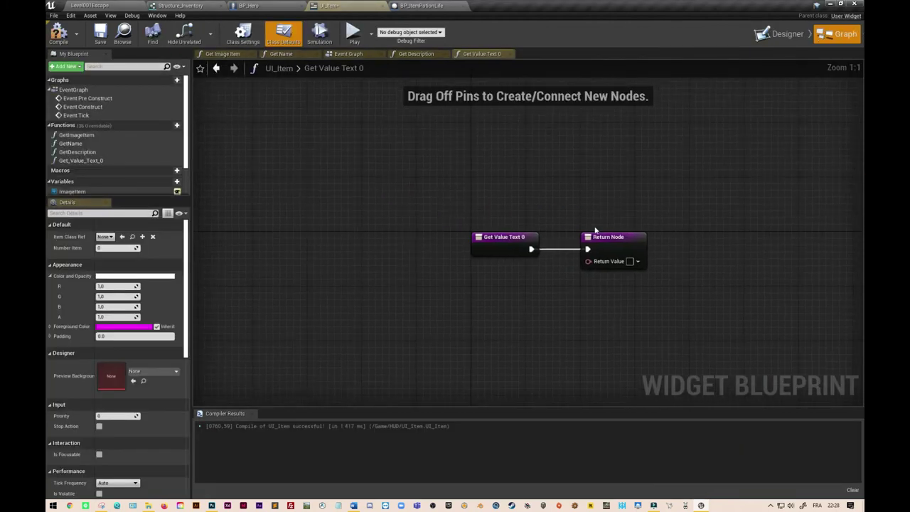
drag(536, 246, 289, 247)
text(Get Value)
key(Return)
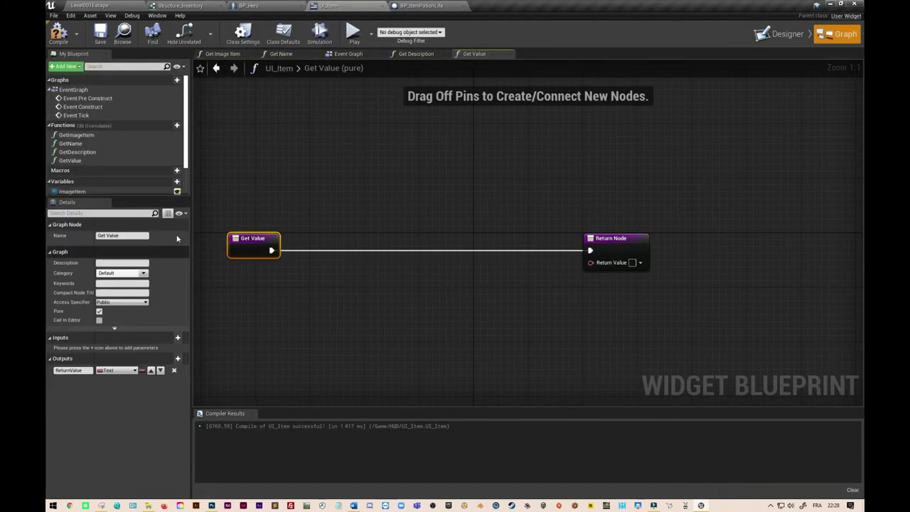
Return the item's Value through Get Class Defaults and Break Struct_Items, then compile
mouse_move(75, 200)
ctrl+mouse_down()
mouse_move(281, 280)
mouse_move(364, 283)
ctrl+mouse_up()
click(406, 379)
drag(438, 290, 462, 293)
text(break)
key(Return)
drag(545, 345, 590, 262)
click(123, 368)
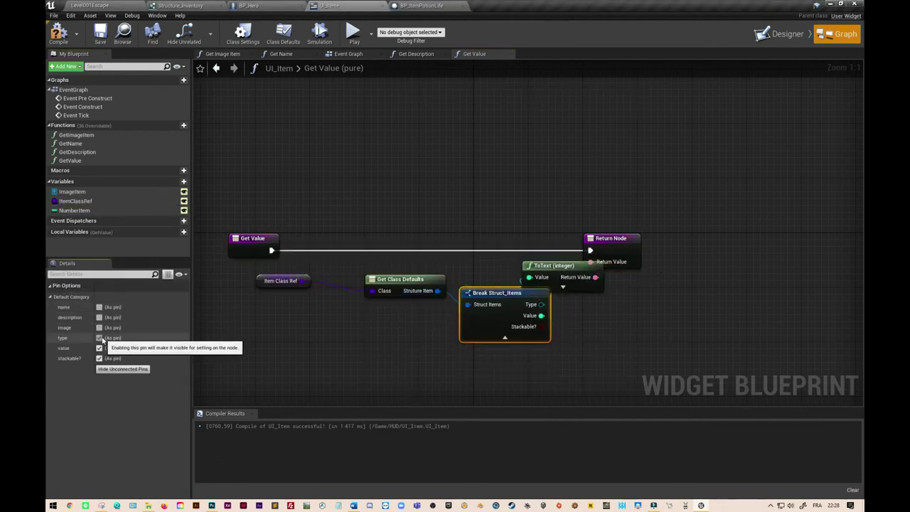
click(59, 35)
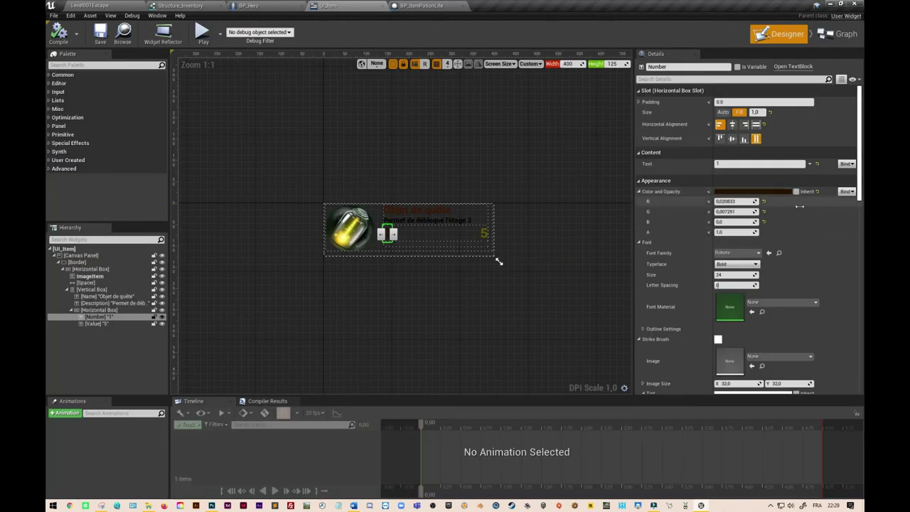
In BP_Hero's Interaction Item graph, feed As BP Item Parent into Pick Up Item's Item Ref and save
click(277, 5)
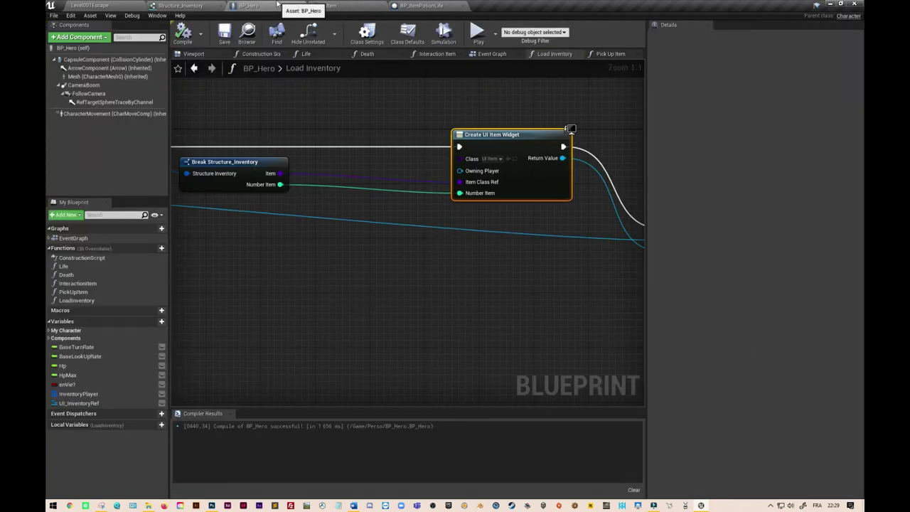
scroll(418, 285, down, 1)
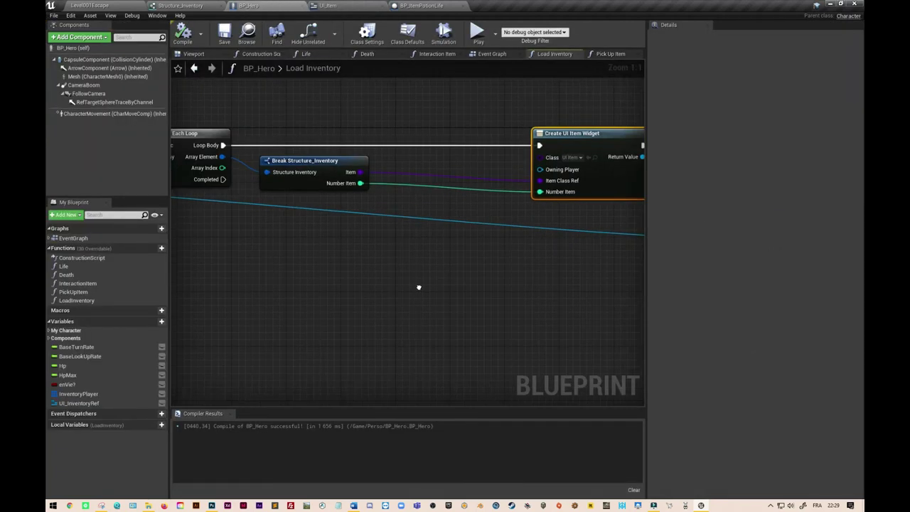
scroll(417, 285, down, 1)
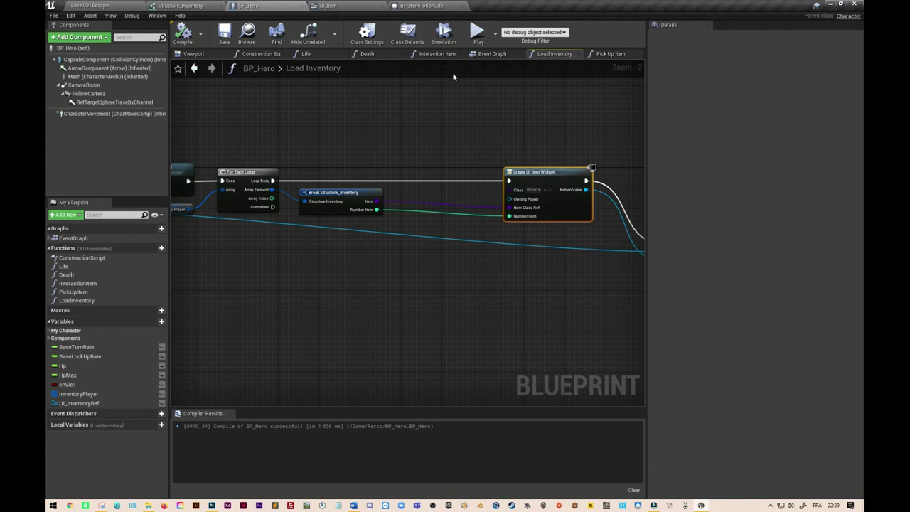
click(437, 54)
scroll(446, 308, down, 1)
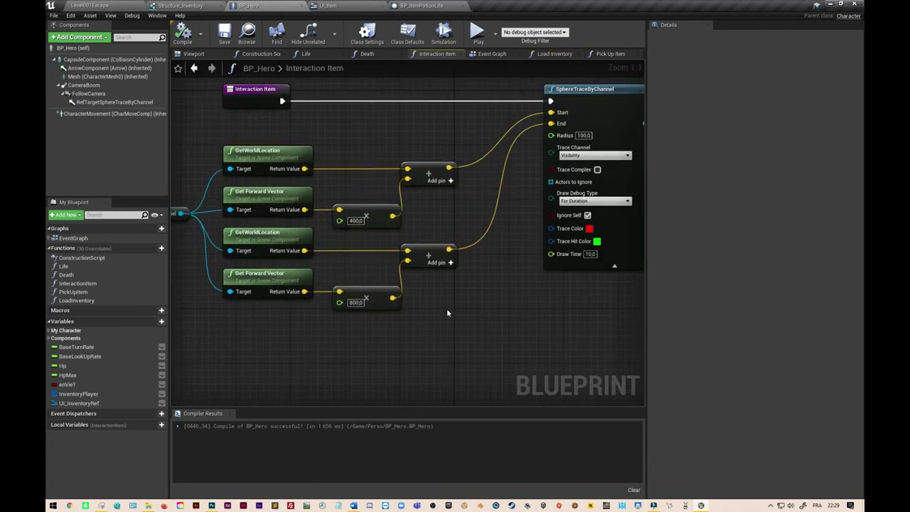
scroll(447, 310, down, 1)
right_drag(513, 316, 219, 321)
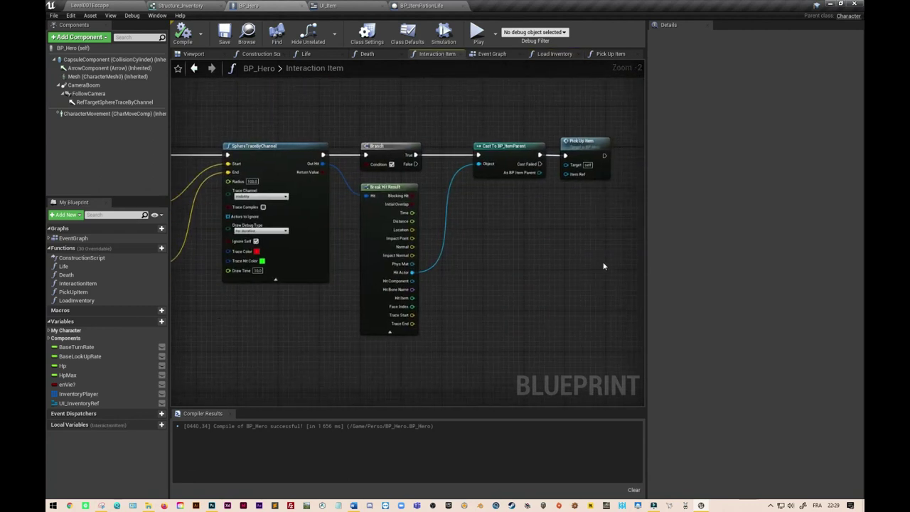
right_drag(603, 266, 472, 214)
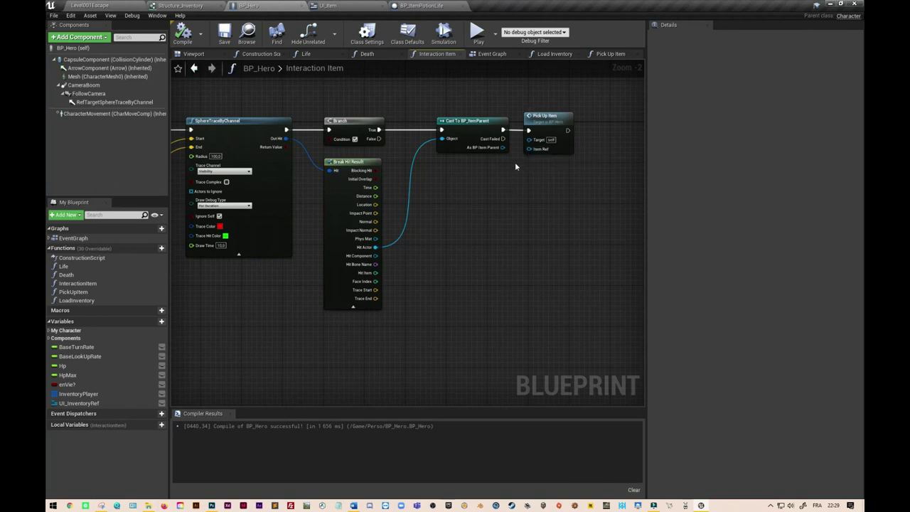
drag(502, 147, 530, 149)
click(223, 37)
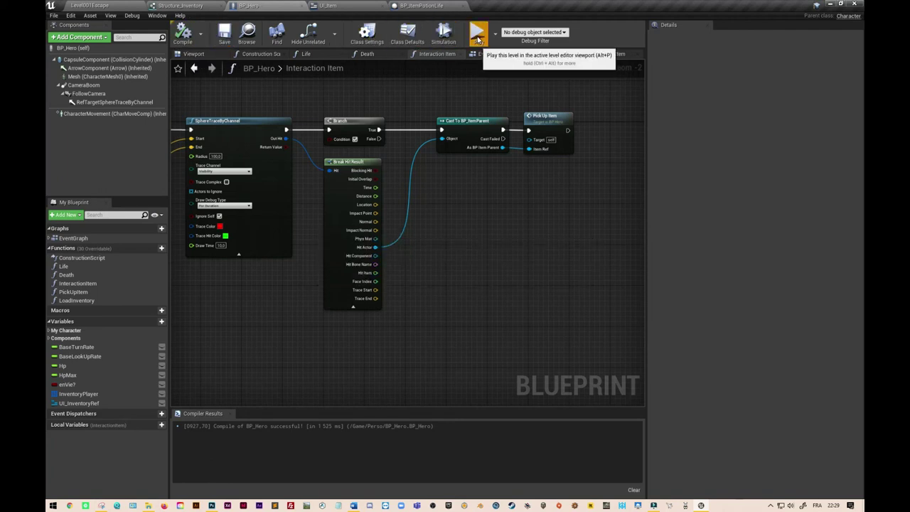
Play the level, pick up the quest items and check them in the inventory panel
click(478, 36)
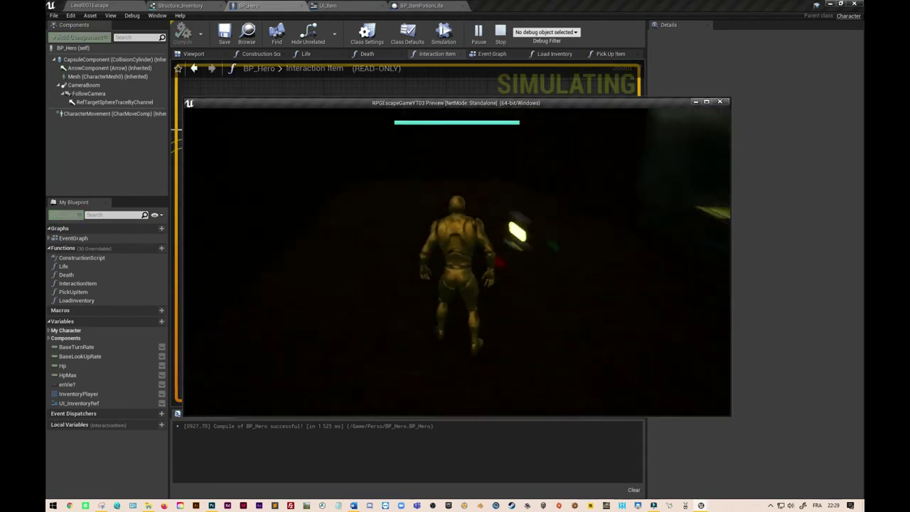
key(w)
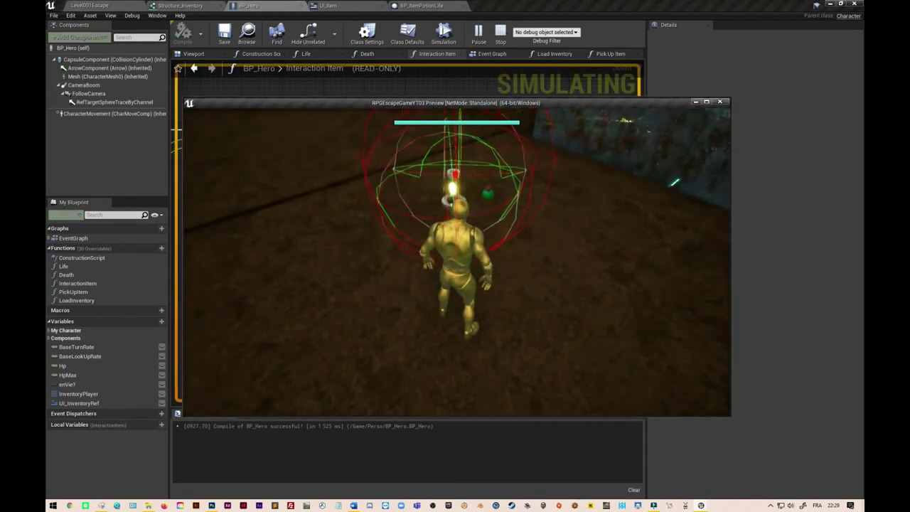
key(i)
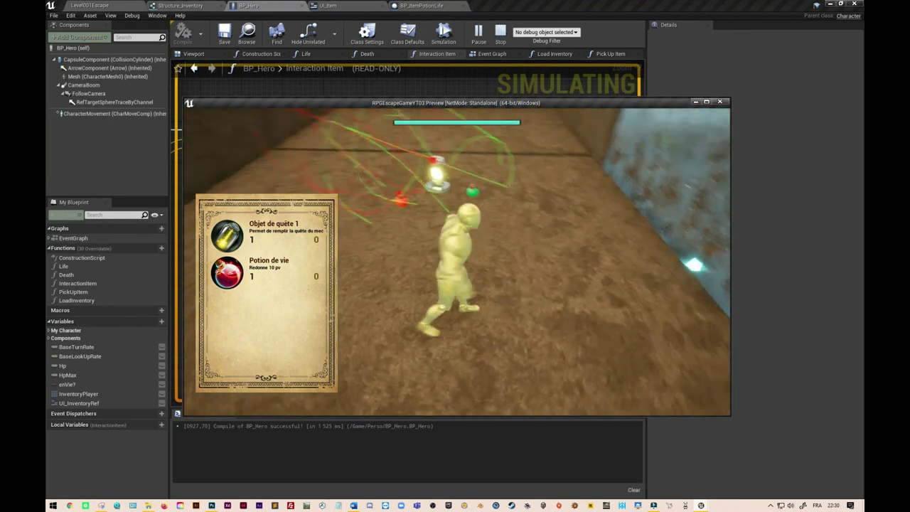
key(e)
key(e)
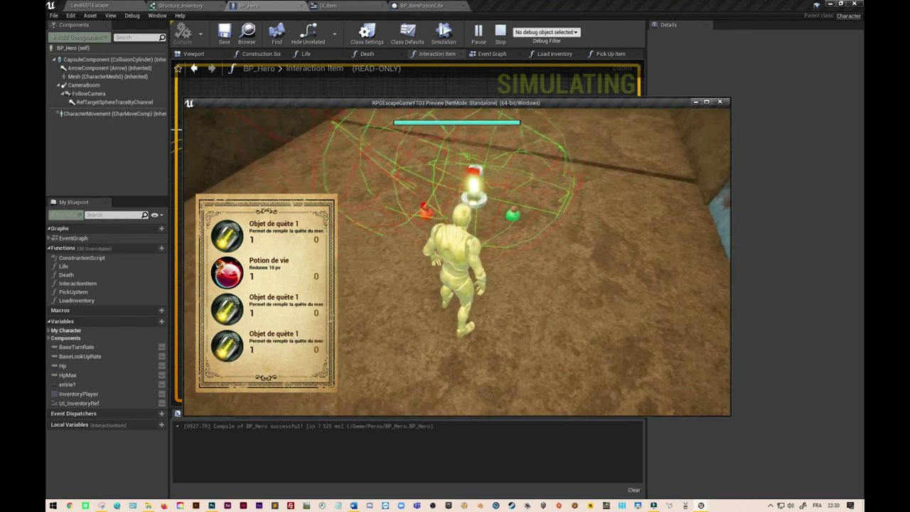
key(e)
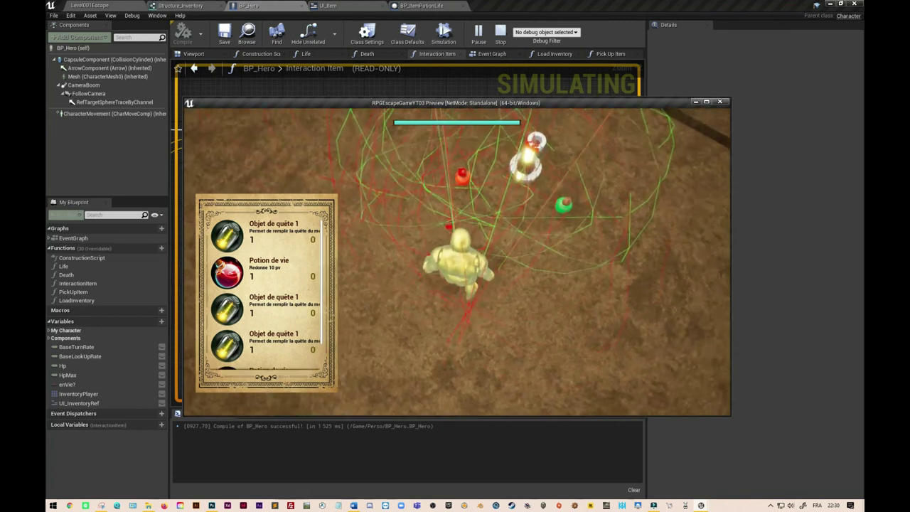